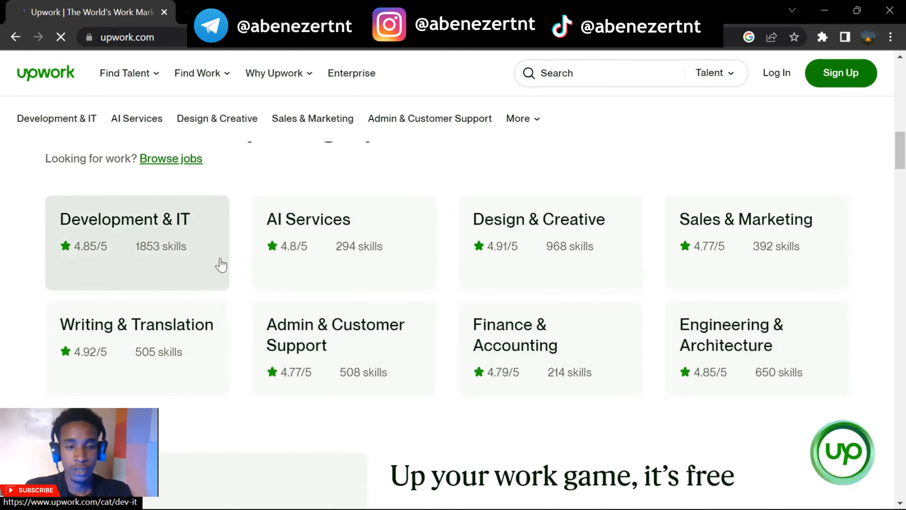
# Start signing up from the Upwork home page and apply as a freelancer looking for work.
pyautogui.scroll(-1, 221, 265)
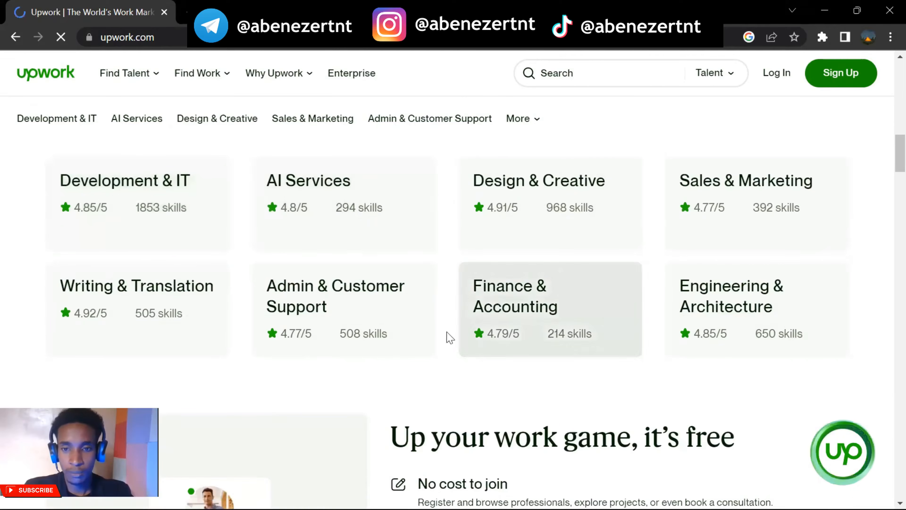
pyautogui.scroll(12, 422, 337)
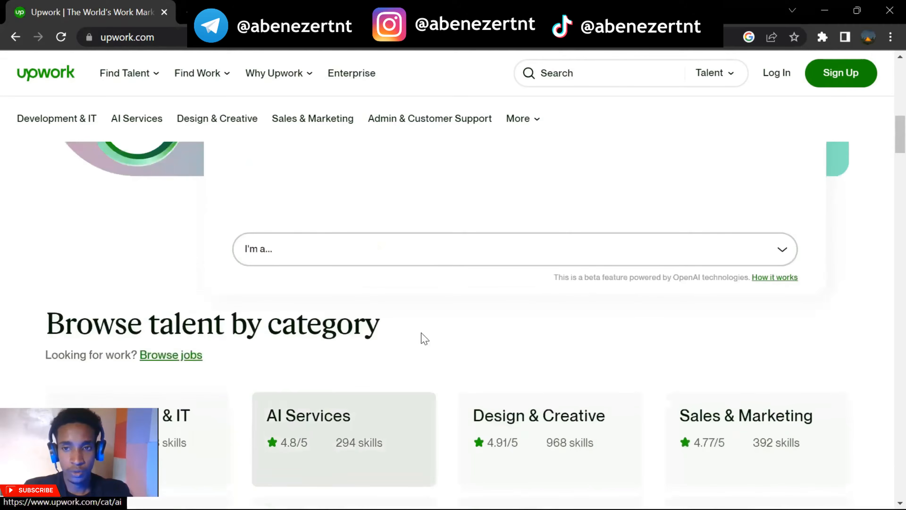
pyautogui.scroll(10, 422, 334)
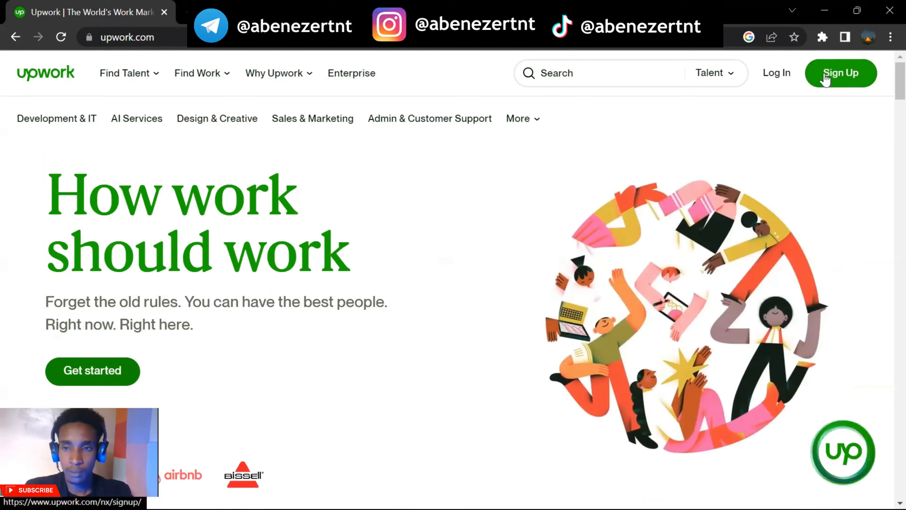
pyautogui.click(826, 80)
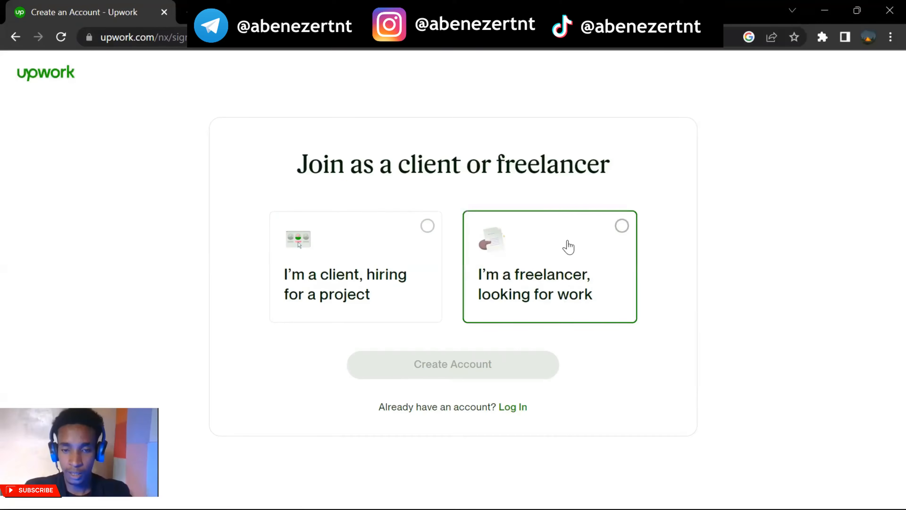
pyautogui.click(568, 247)
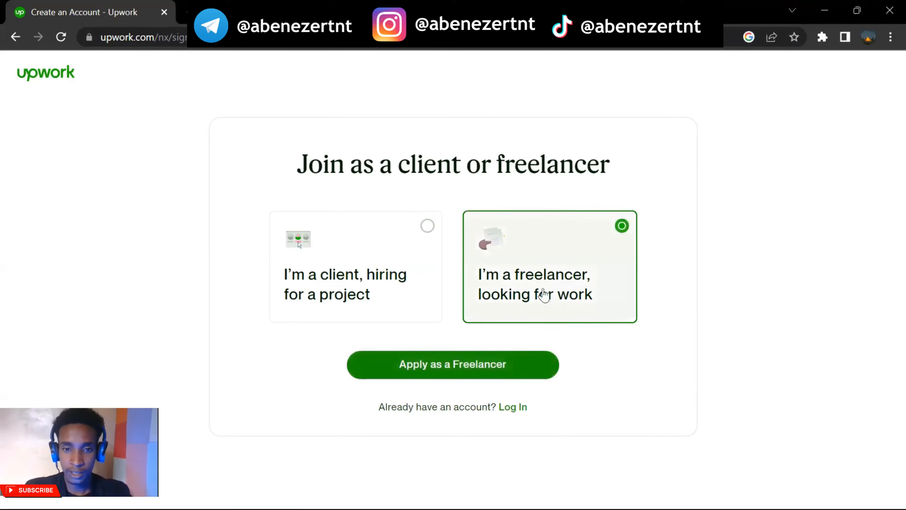
pyautogui.click(496, 370)
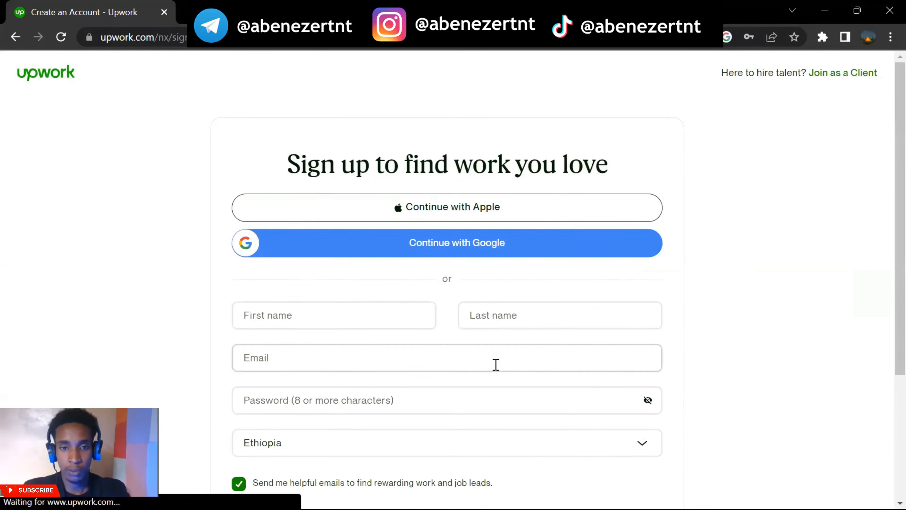
# Select Ethiopia as the country, agree to the Upwork Terms of Service, and create the account.
pyautogui.scroll(-1, 496, 364)
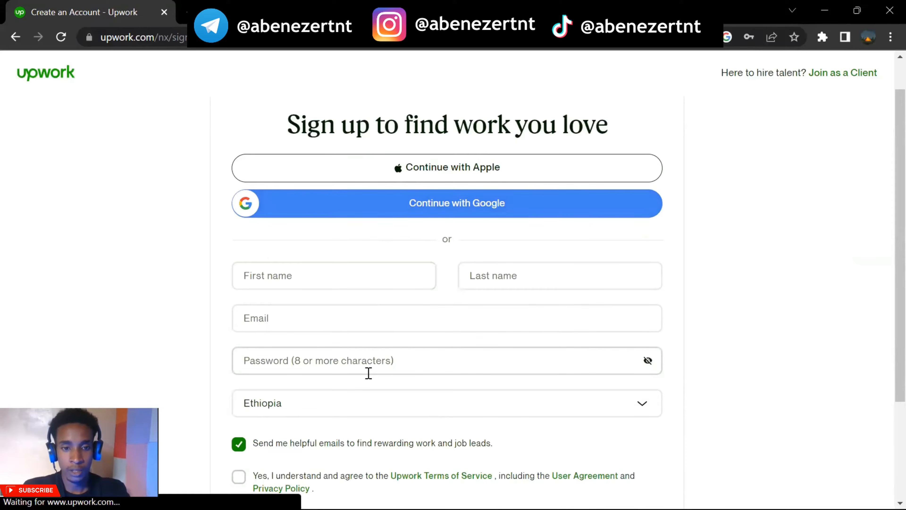
pyautogui.scroll(-1, 369, 375)
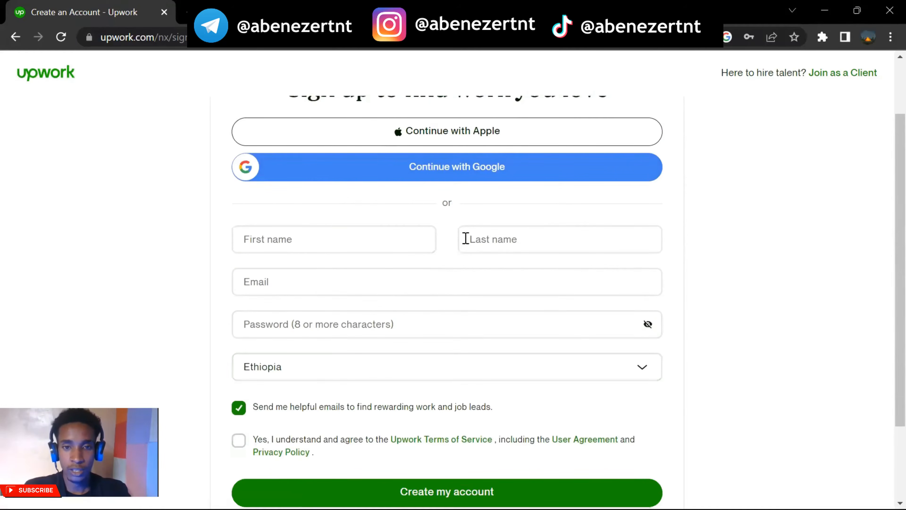
pyautogui.scroll(1, 465, 239)
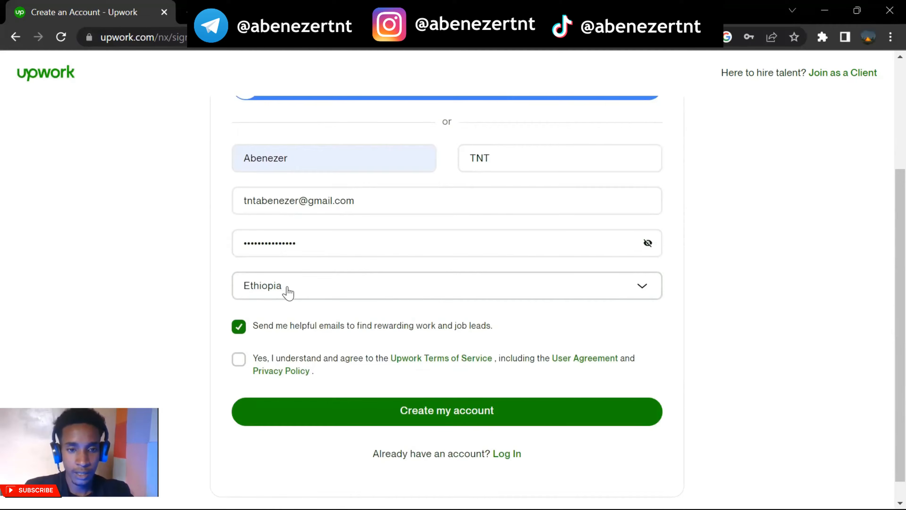
pyautogui.click(288, 293)
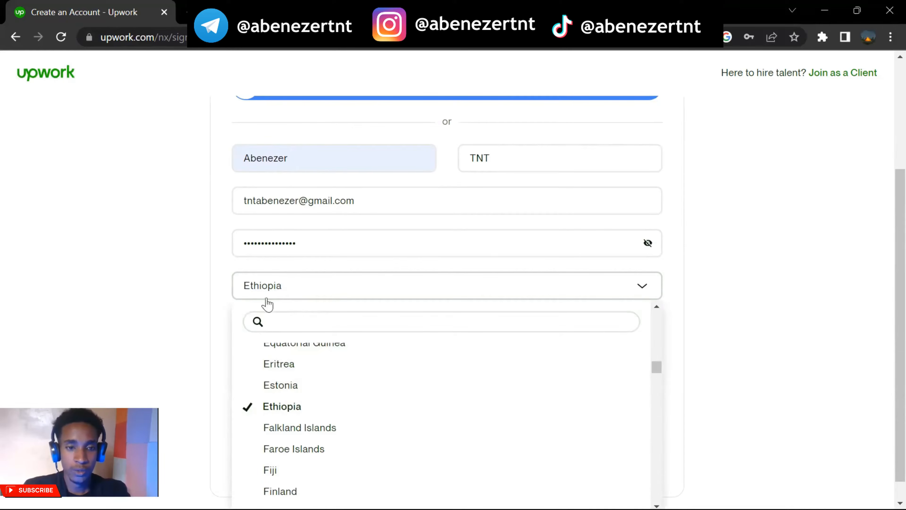
pyautogui.click(274, 414)
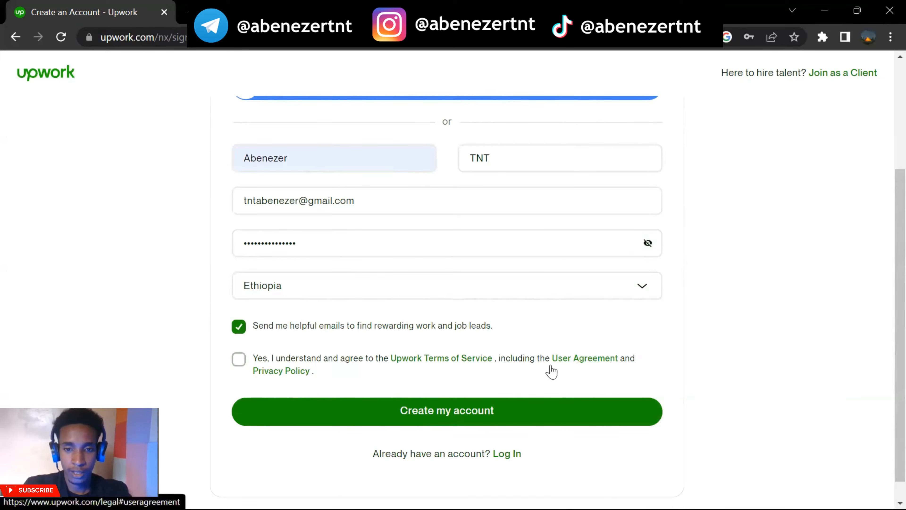
pyautogui.click(238, 360)
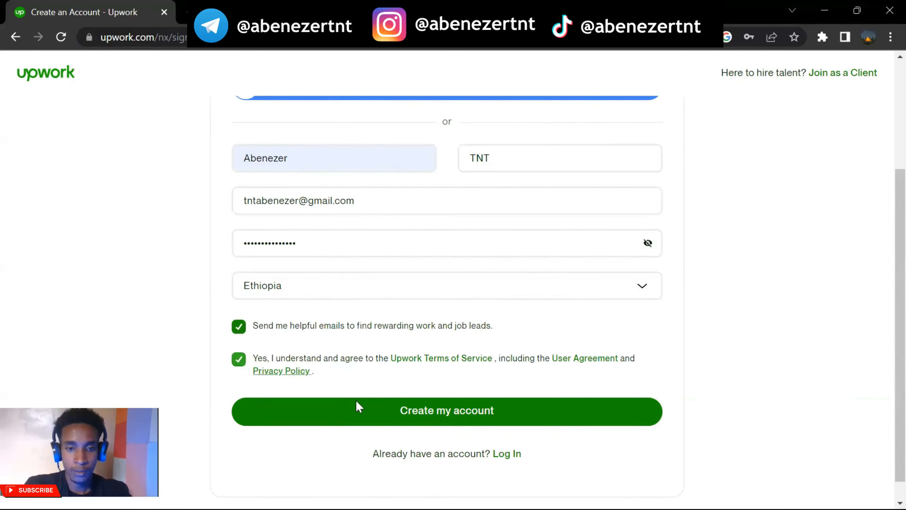
pyautogui.click(399, 422)
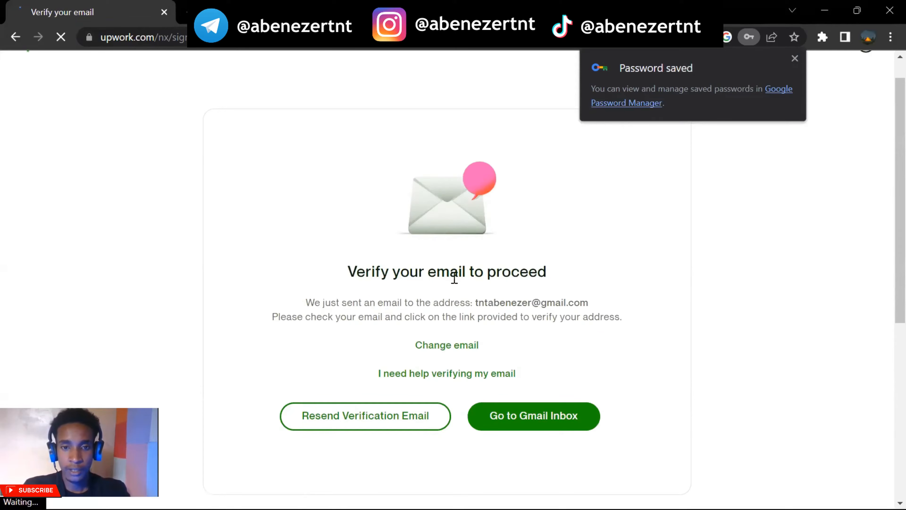
# Open Upwork's verification message in the Gmail inbox and verify the email address.
pyautogui.scroll(-1, 455, 277)
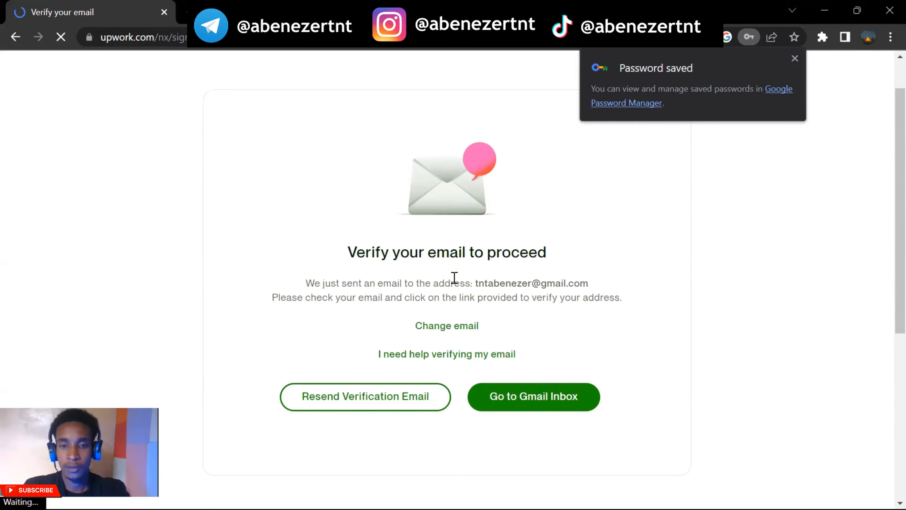
pyautogui.scroll(-3, 454, 278)
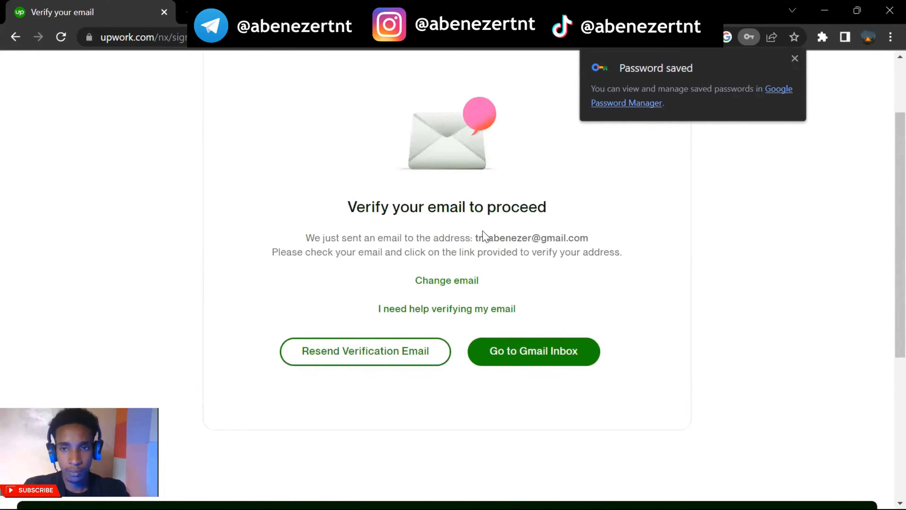
pyautogui.scroll(1, 464, 276)
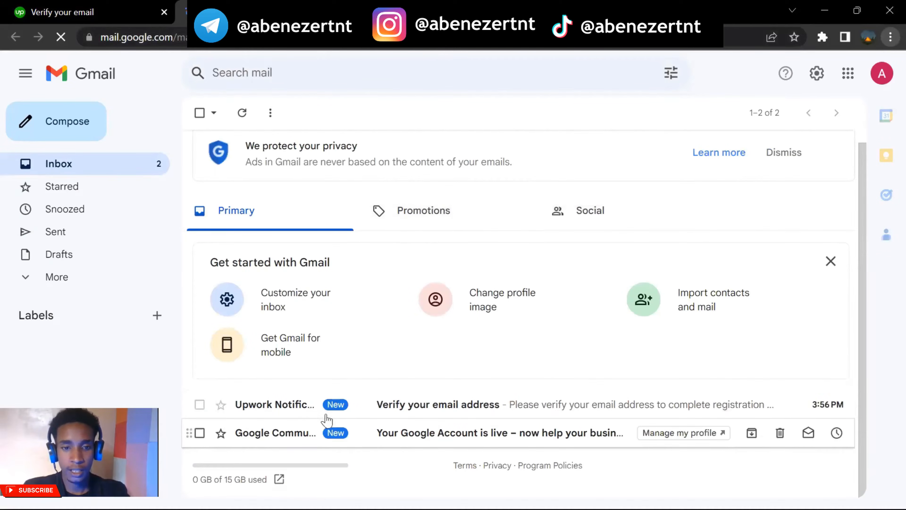
pyautogui.click(420, 406)
pyautogui.scroll(-2, 419, 400)
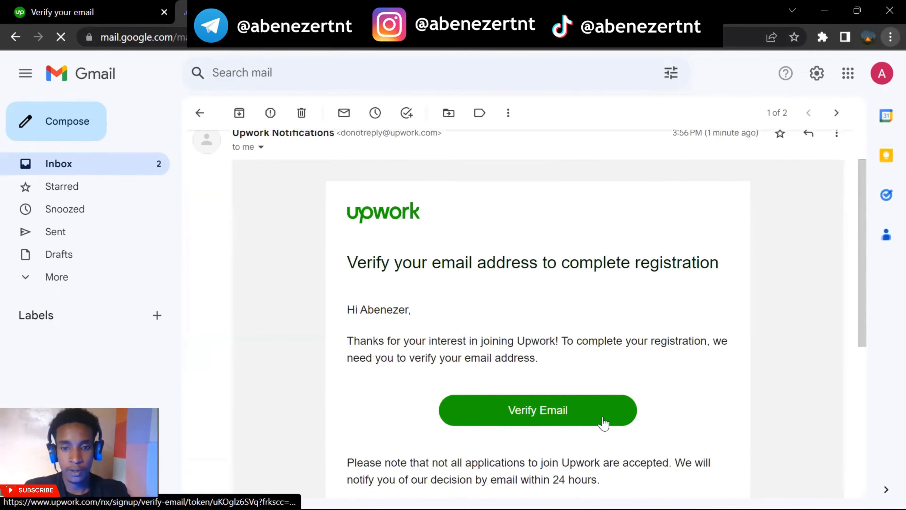
pyautogui.click(555, 416)
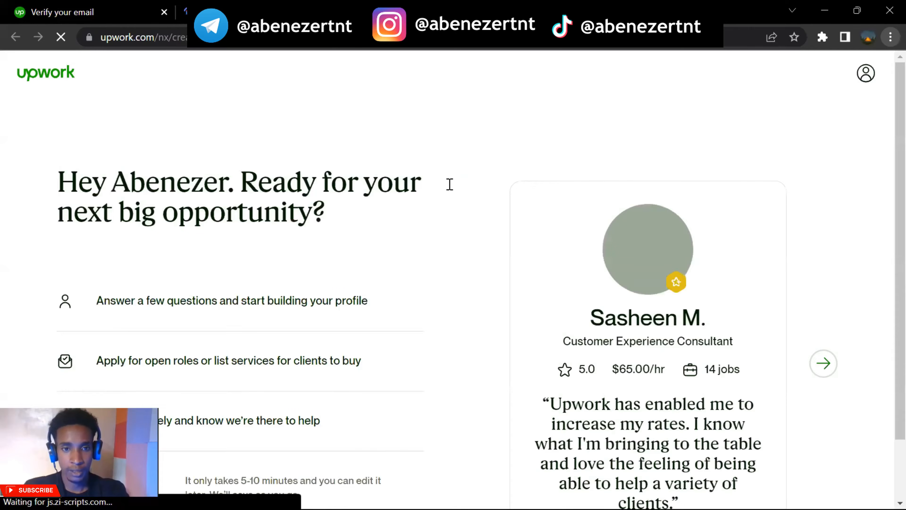
# Examine the profile-building introduction page, including its listed steps and the sample freelancer card.
pyautogui.scroll(-1, 450, 184)
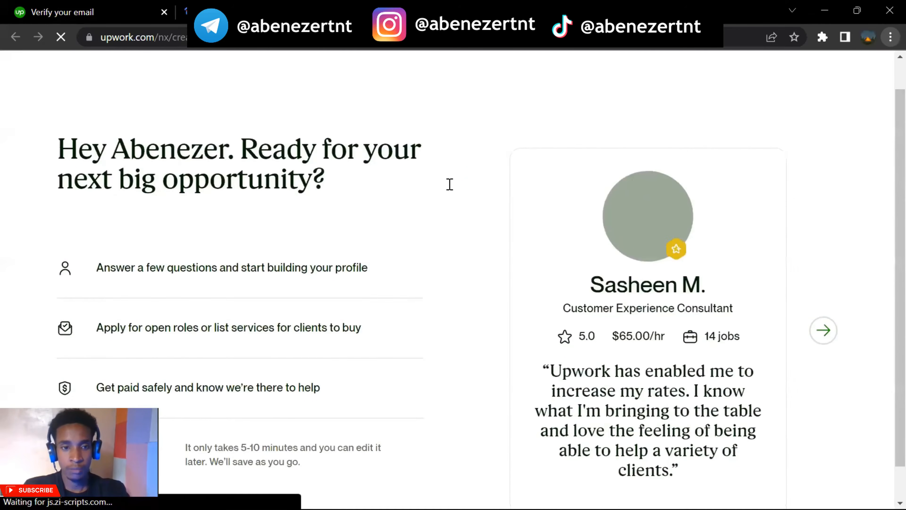
pyautogui.scroll(-1, 449, 185)
pyautogui.scroll(-1, 449, 185)
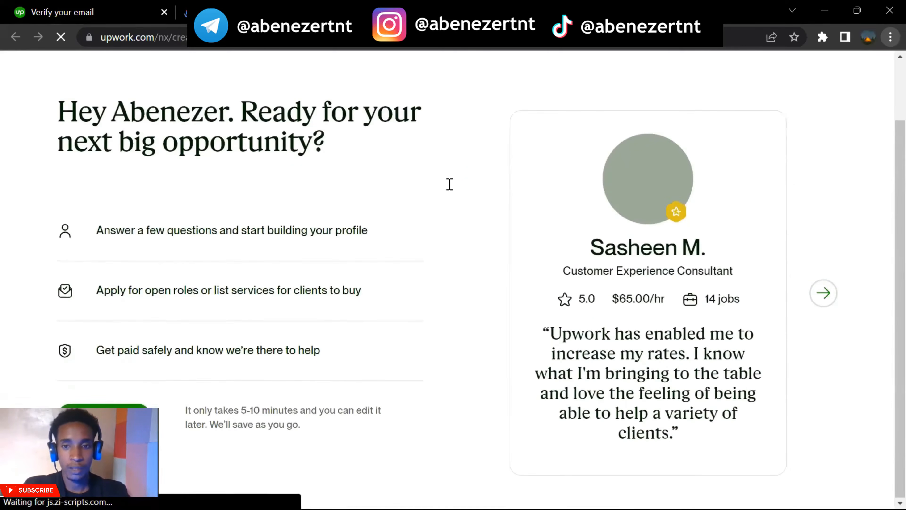
pyautogui.scroll(2, 450, 185)
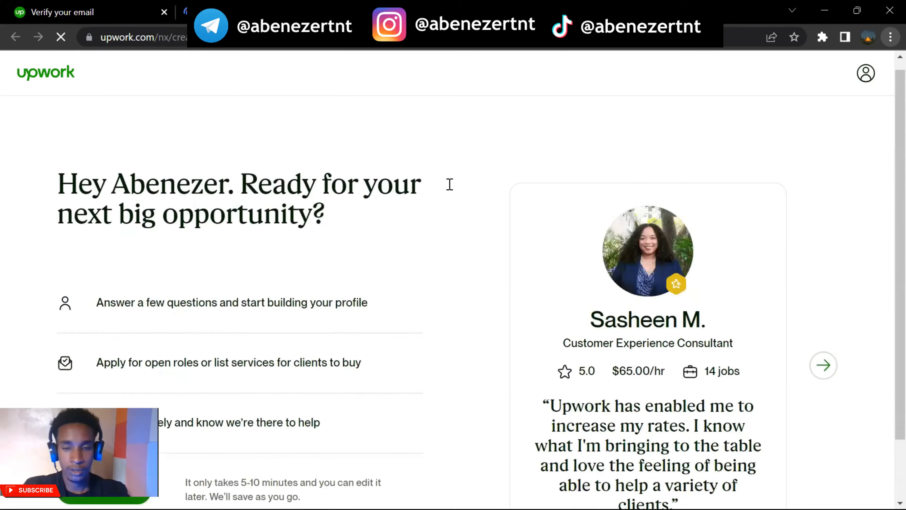
pyautogui.scroll(-2, 450, 185)
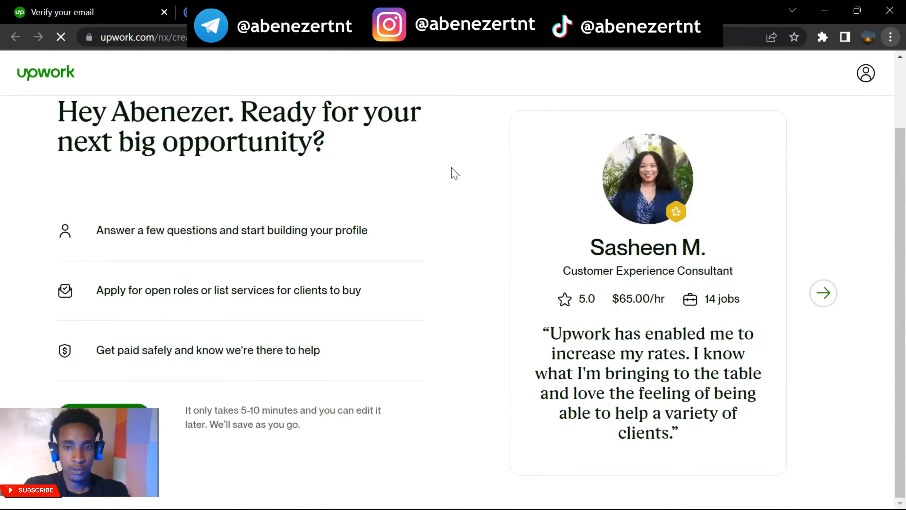
pyautogui.scroll(2, 452, 173)
pyautogui.scroll(-1, 557, 260)
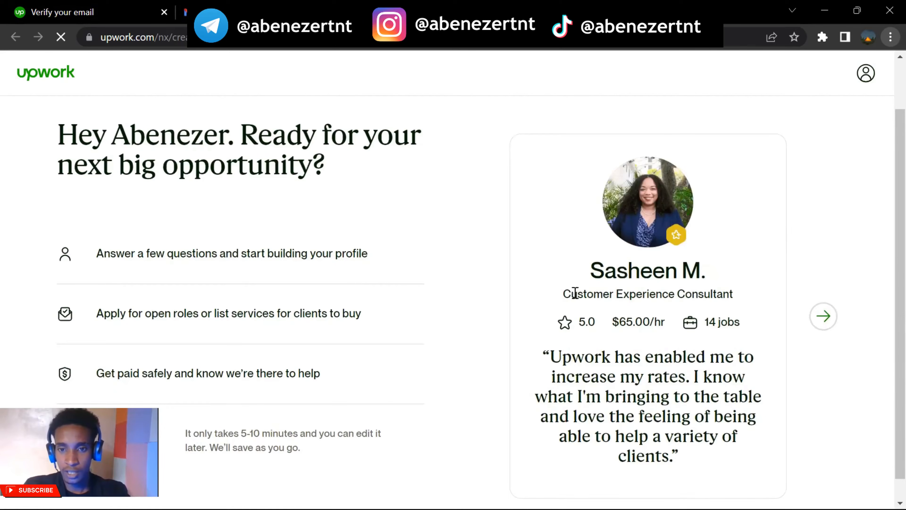
pyautogui.scroll(-1, 602, 404)
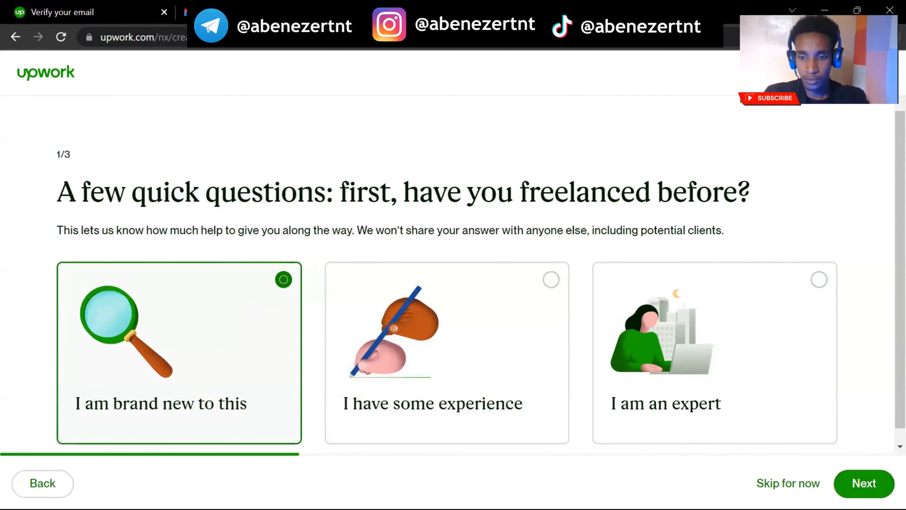
# Submit being brand new to freelancing, and answer the goal question with making money on the side.
pyautogui.click(865, 483)
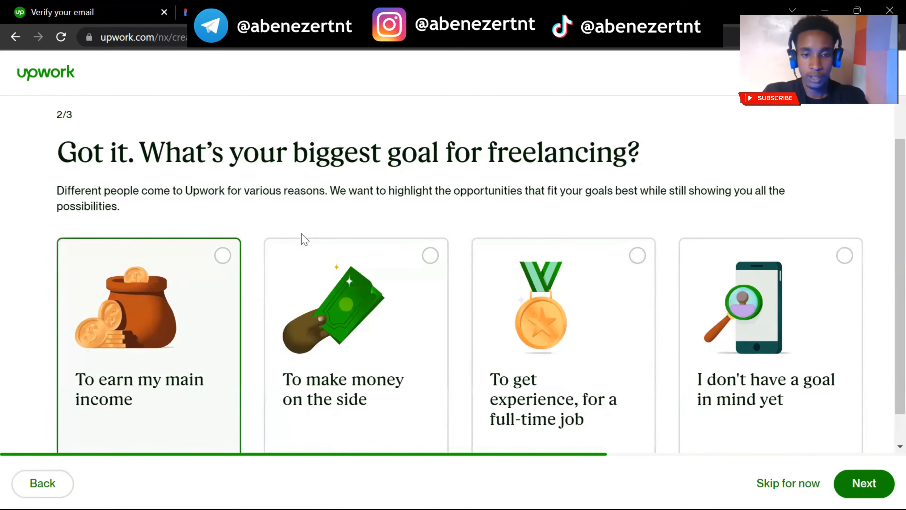
pyautogui.click(304, 241)
pyautogui.click(865, 484)
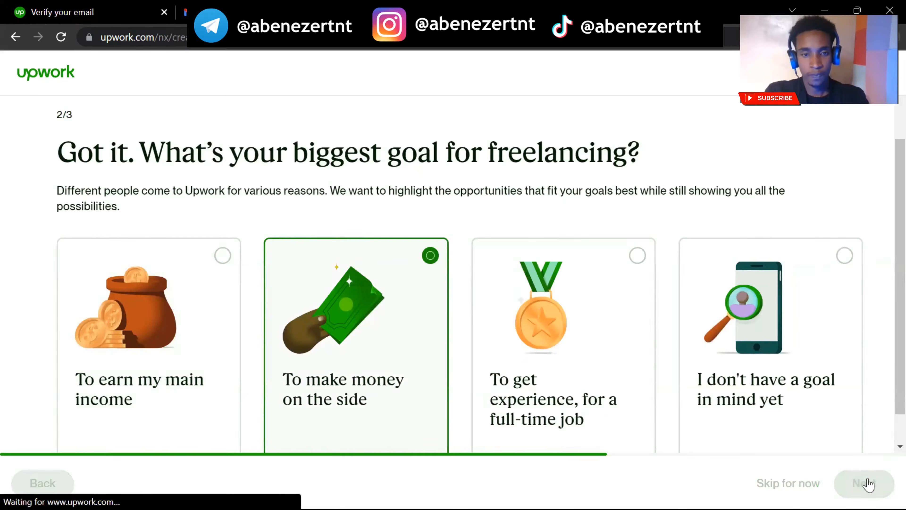
# Choose finding opportunities yourself as the preferred way of working and continue to profile creation.
pyautogui.scroll(-1, 580, 402)
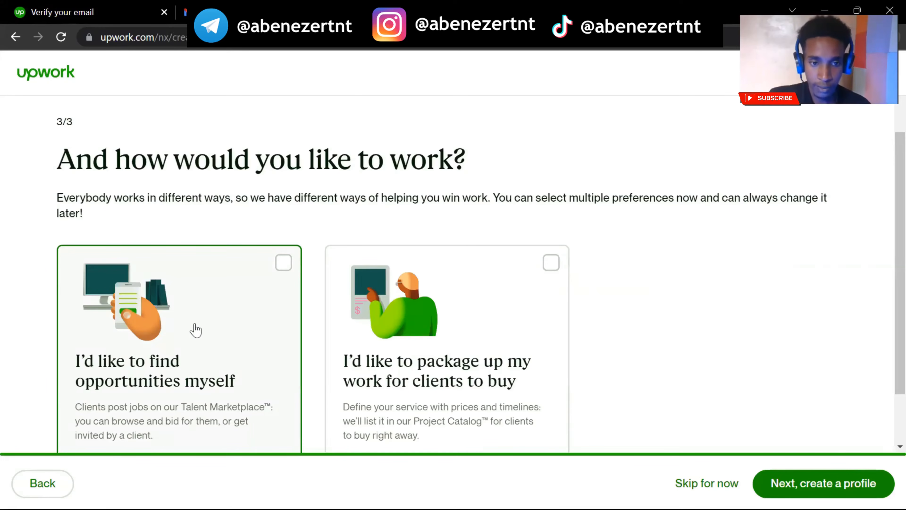
pyautogui.click(207, 318)
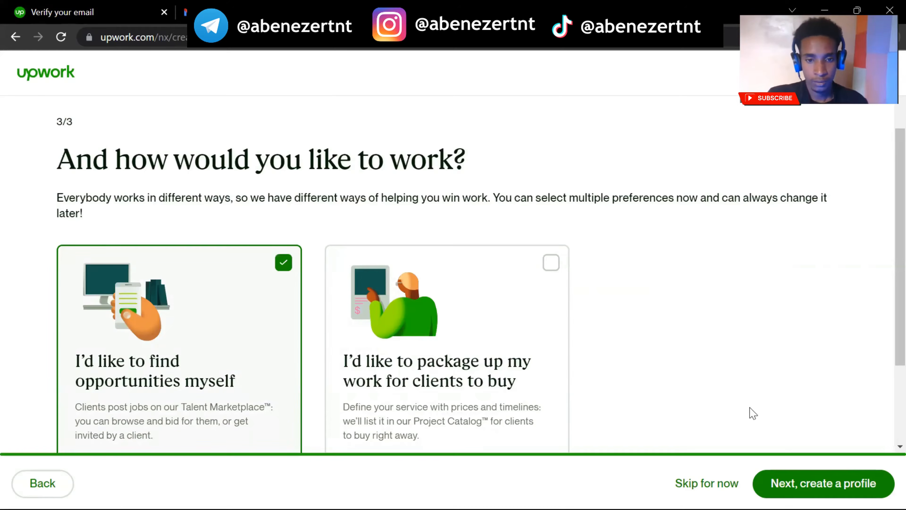
pyautogui.click(811, 484)
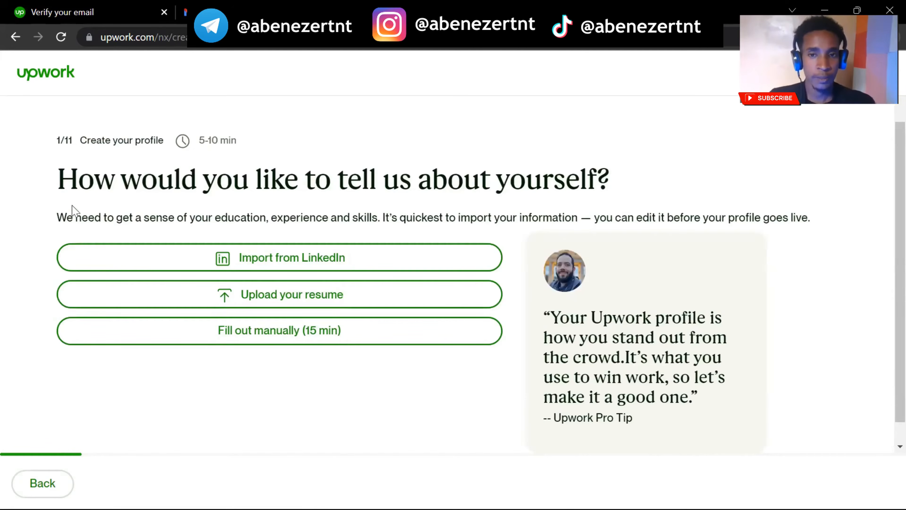
pyautogui.moveTo(72, 206); pyautogui.dragTo(71, 185)
pyautogui.click(69, 185)
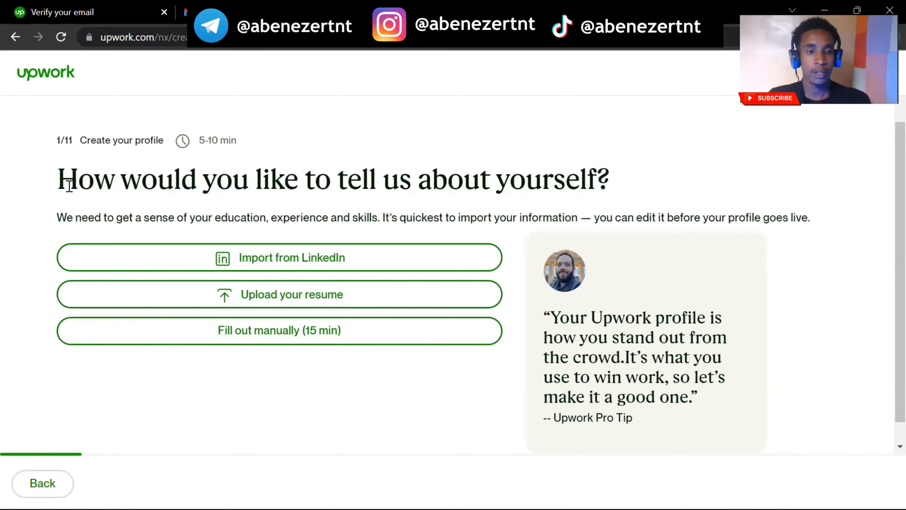
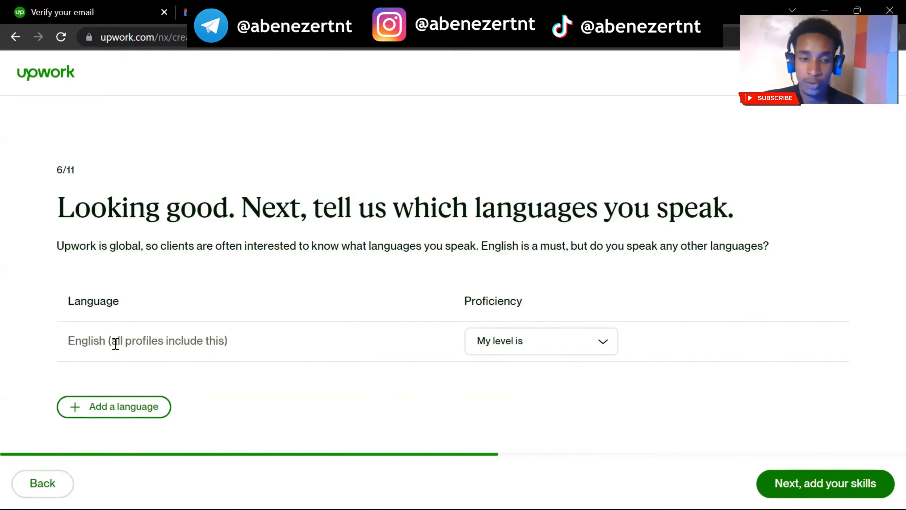
# Set the English proficiency to Basic and add Amharic as a second language.
pyautogui.click(542, 342)
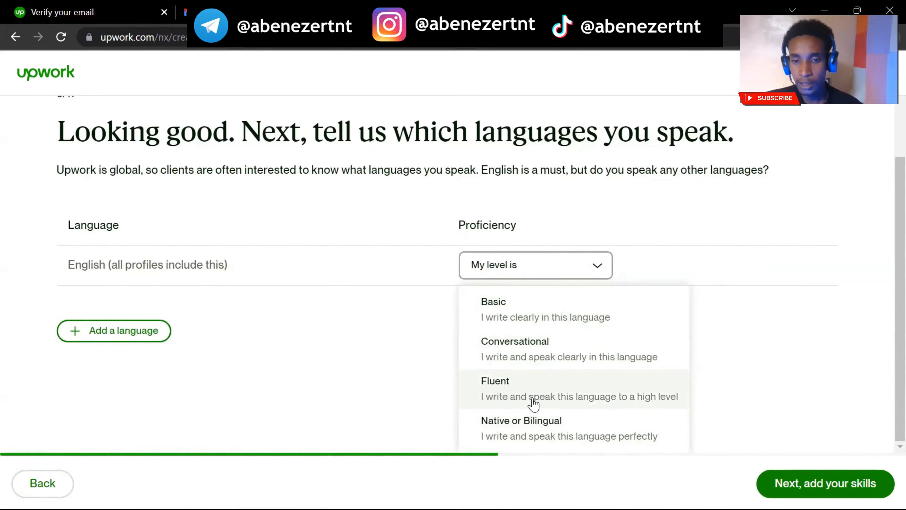
pyautogui.click(527, 324)
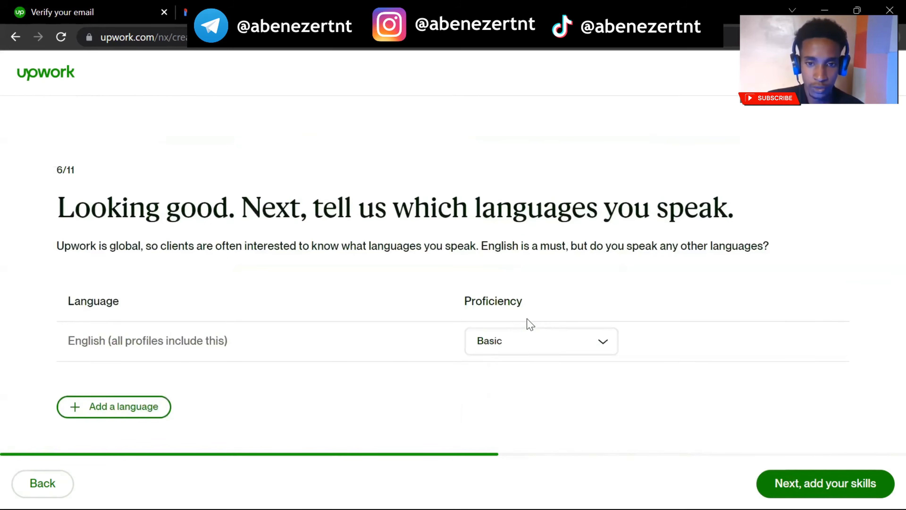
pyautogui.click(115, 414)
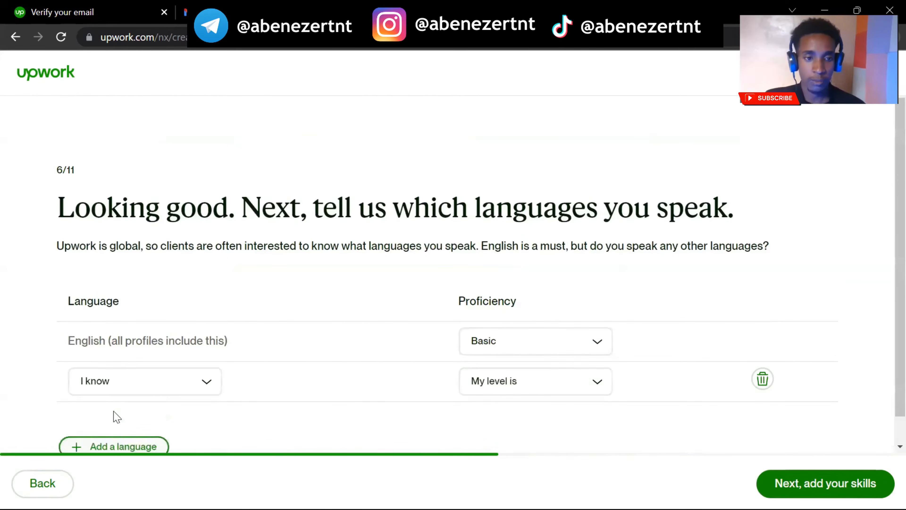
pyautogui.click(136, 386)
pyautogui.write('amh')
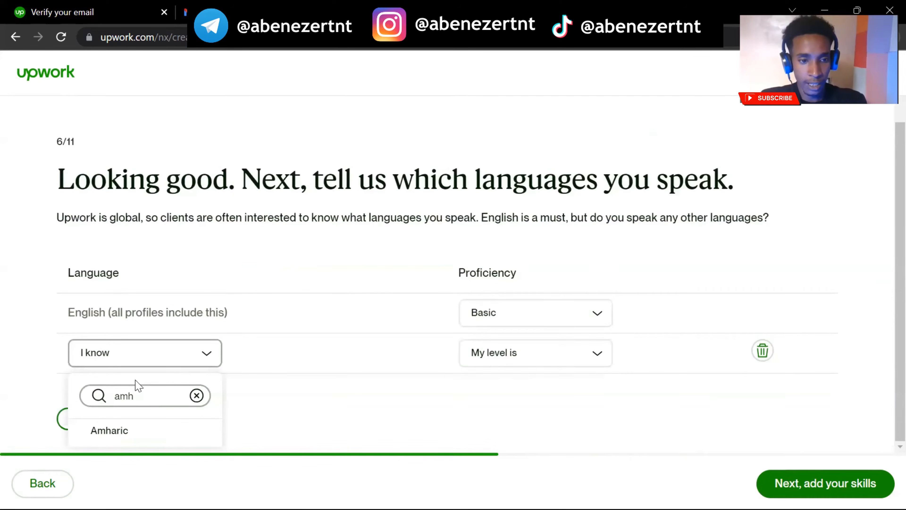
pyautogui.click(130, 432)
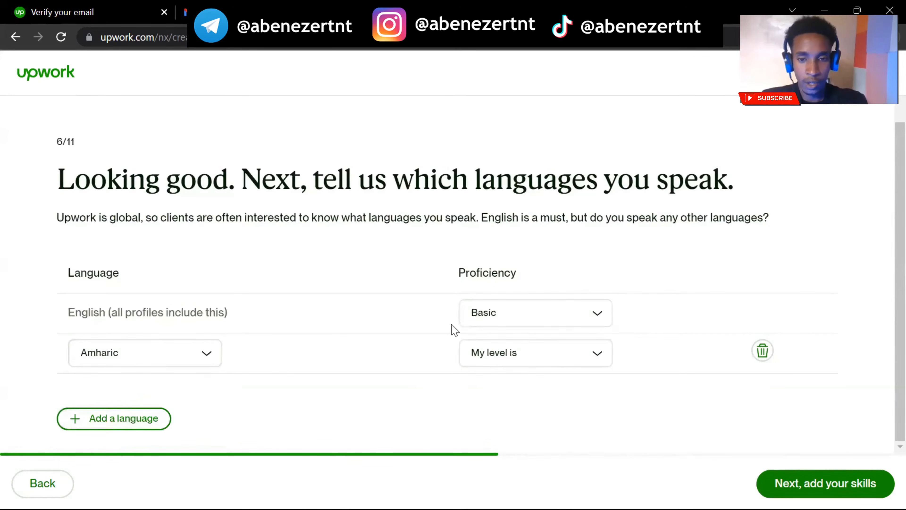
# Set the Amharic proficiency to Fluent and continue to the skills question.
pyautogui.click(542, 357)
pyautogui.scroll(-2, 546, 407)
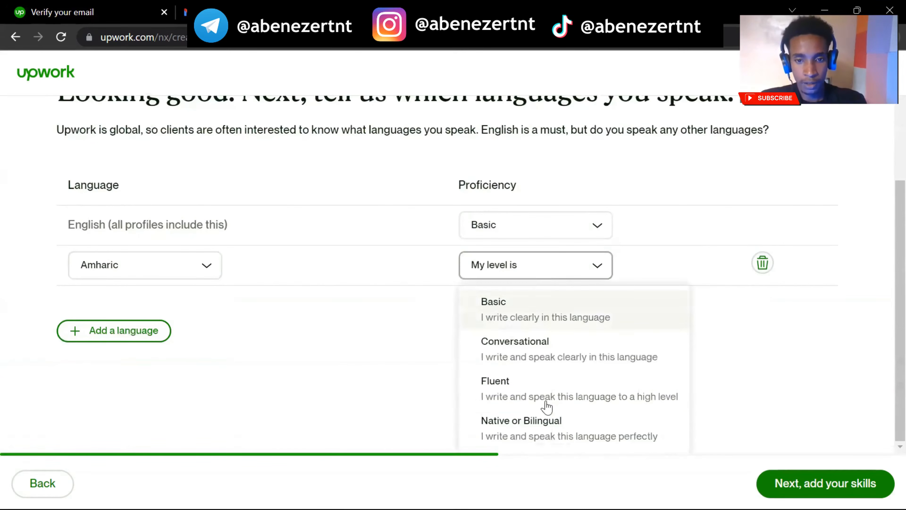
pyautogui.click(524, 387)
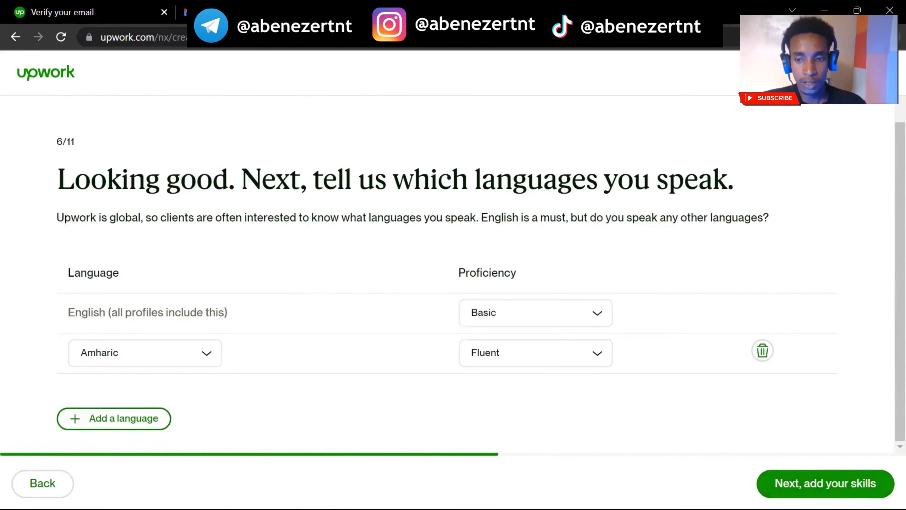
pyautogui.click(843, 485)
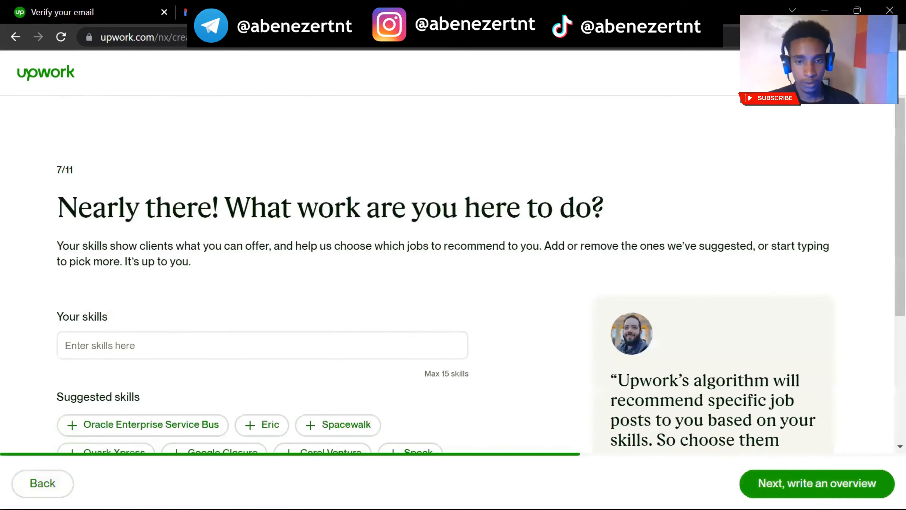
# Add the suggested skill Software to the profile's skills and continue to the overview.
pyautogui.scroll(-3, 416, 339)
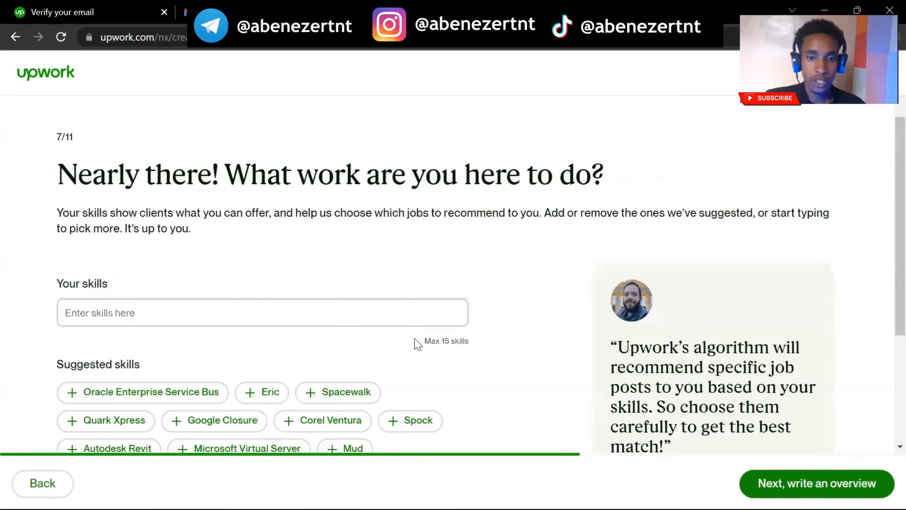
pyautogui.scroll(-1, 418, 344)
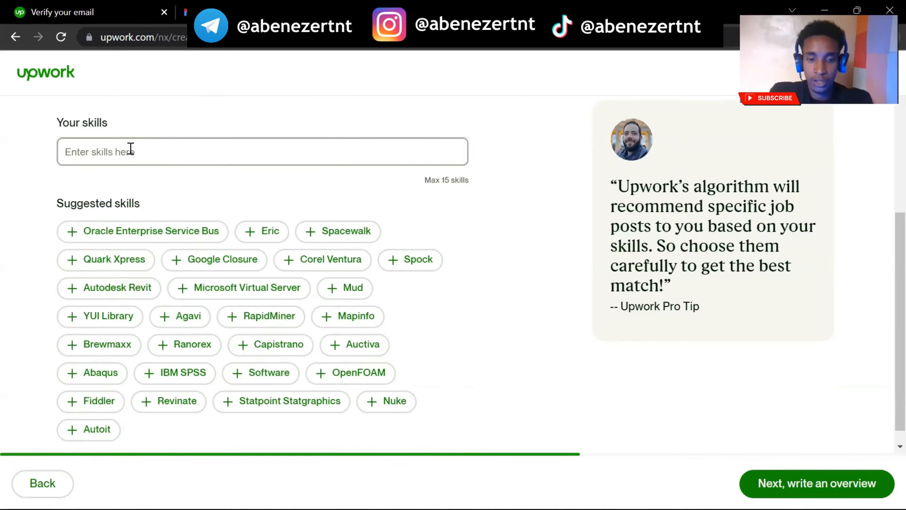
pyautogui.click(265, 373)
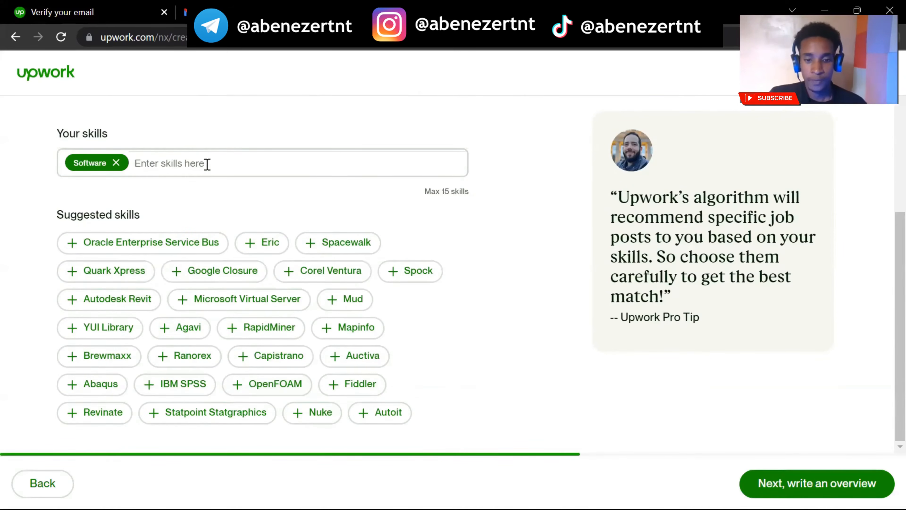
pyautogui.click(207, 164)
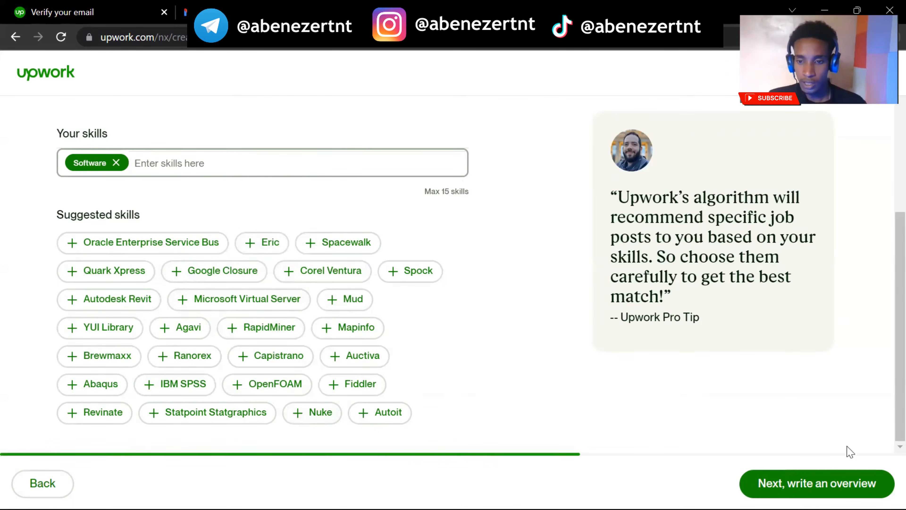
pyautogui.click(846, 482)
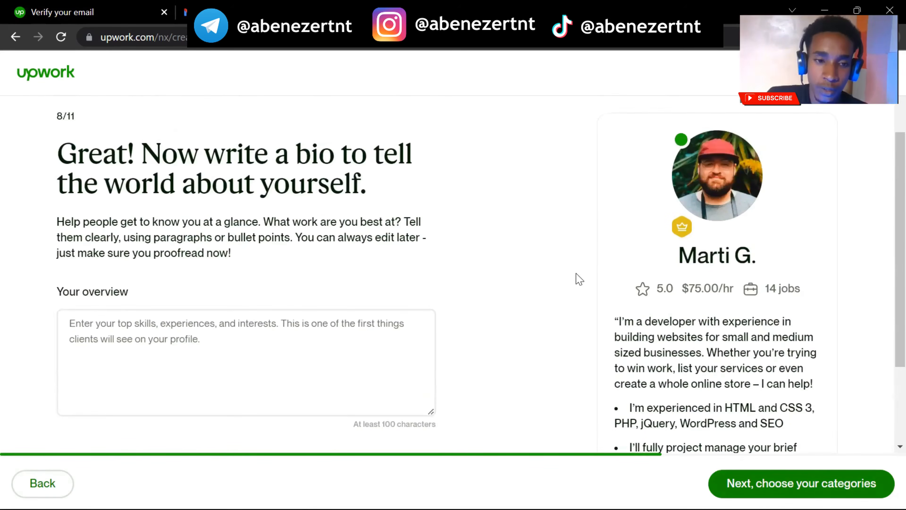
# Copy the full bio text, including its bullet points, from the sample freelancer card.
pyautogui.scroll(-1, 440, 234)
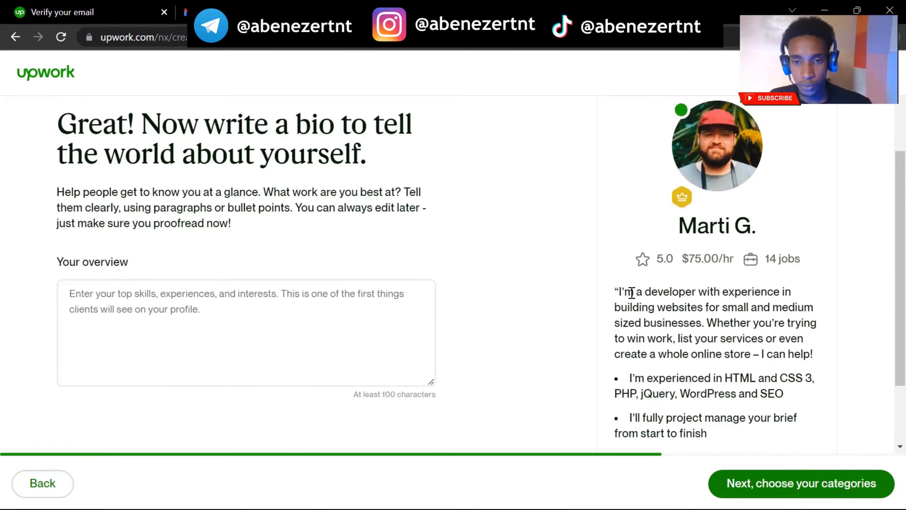
pyautogui.moveTo(617, 291); pyautogui.dragTo(835, 422)
pyautogui.hotkey('ctrl', 'c')
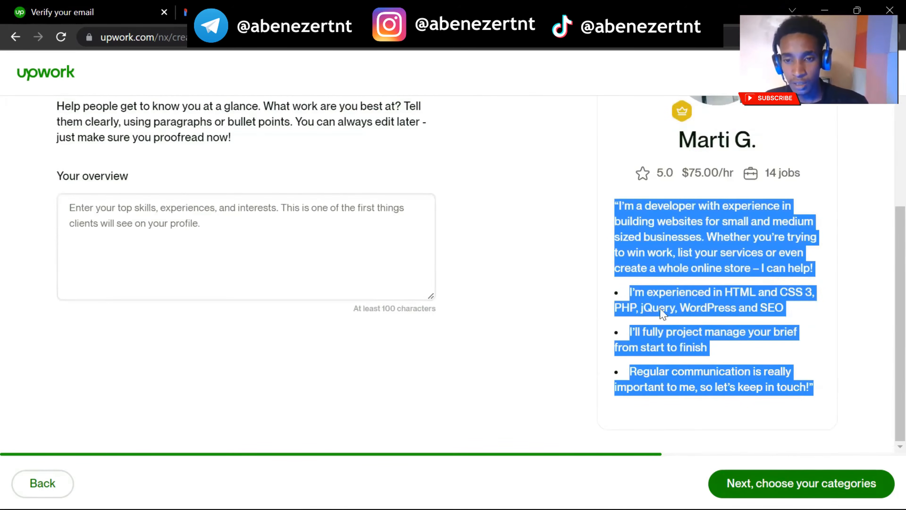
pyautogui.click(554, 318)
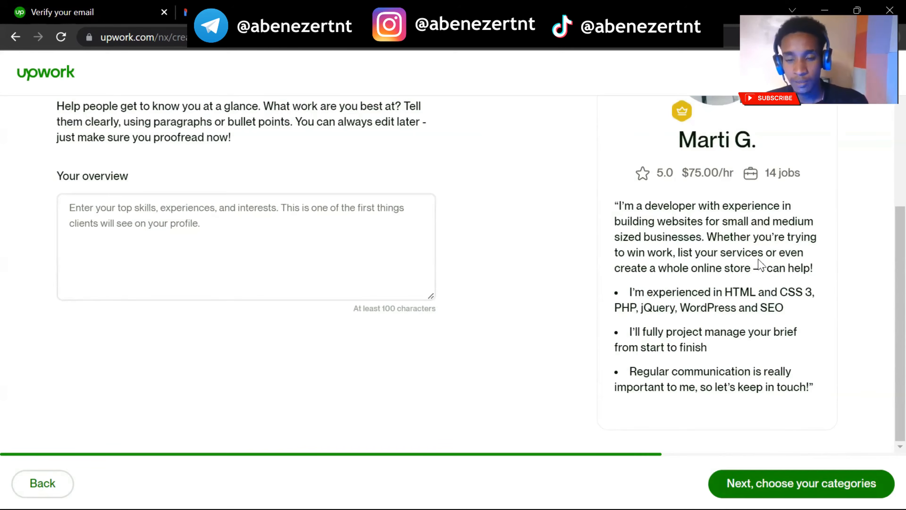
pyautogui.tripleClick(661, 339)
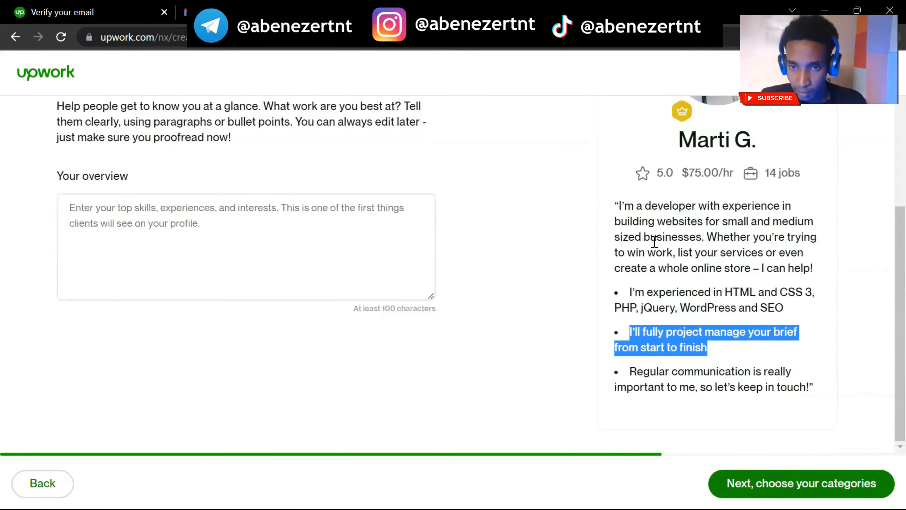
pyautogui.moveTo(619, 206); pyautogui.dragTo(823, 387)
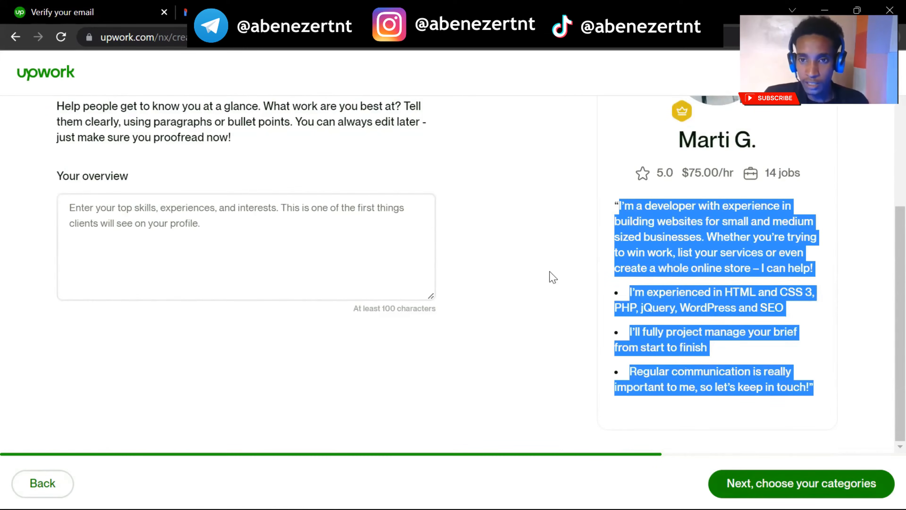
pyautogui.click(553, 278)
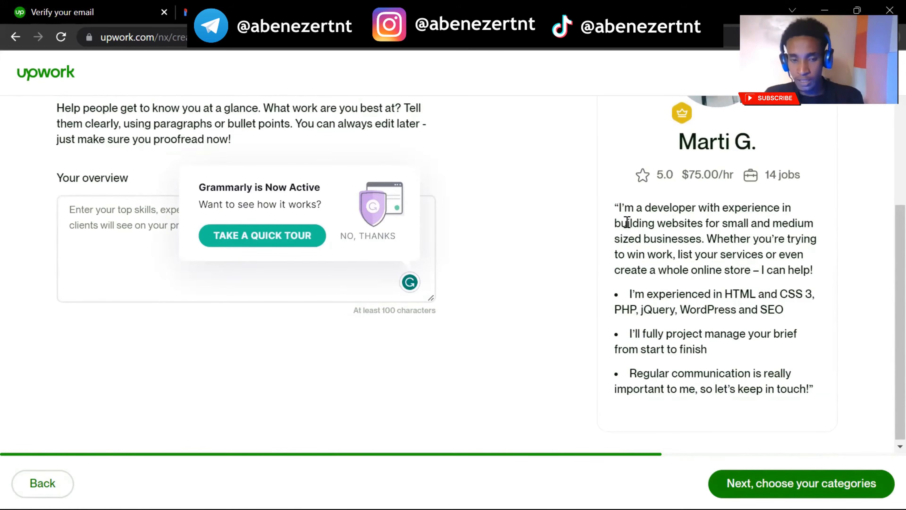
# Paste the sample bio into the overview, delete its closing quotation mark, and dismiss the Grammarly prompt.
pyautogui.click(90, 215)
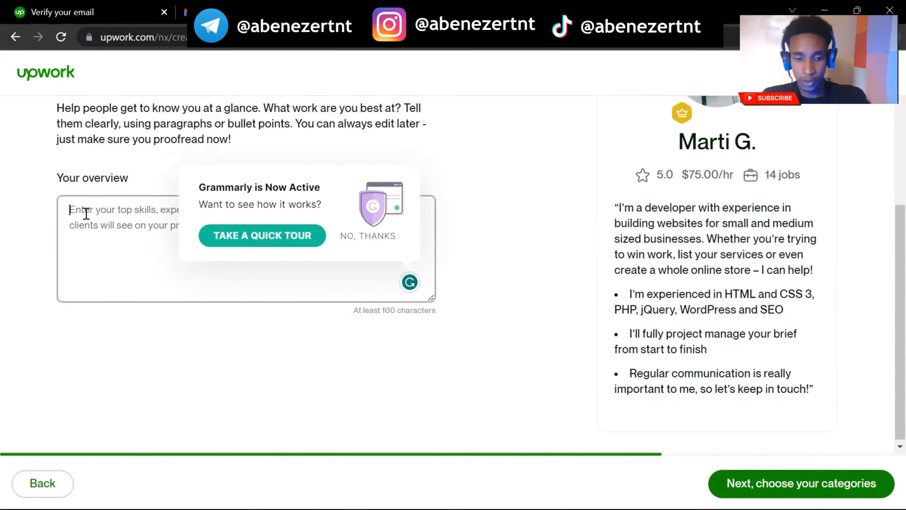
pyautogui.hotkey('ctrl', 'v')
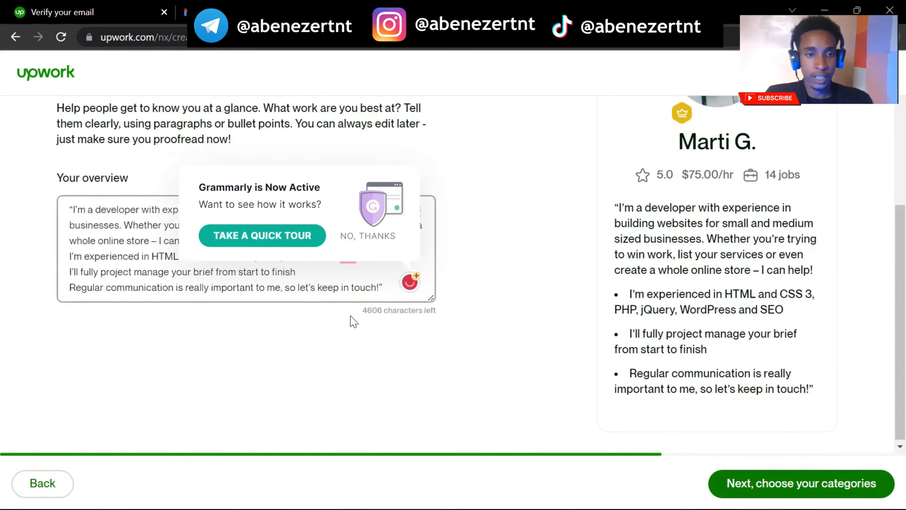
pyautogui.press('BackSpace')
pyautogui.click(384, 237)
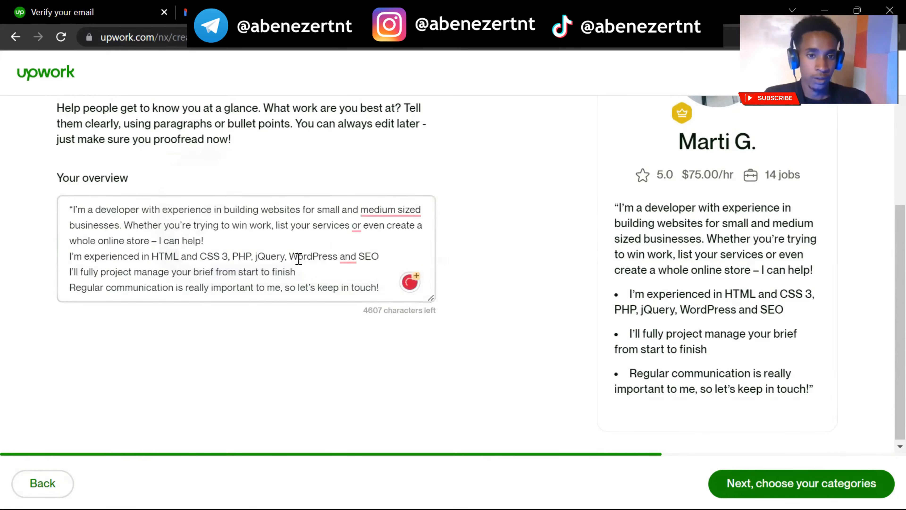
# Delete the opening quotation mark from the overview text and continue to the service categories.
pyautogui.scroll(5, 285, 262)
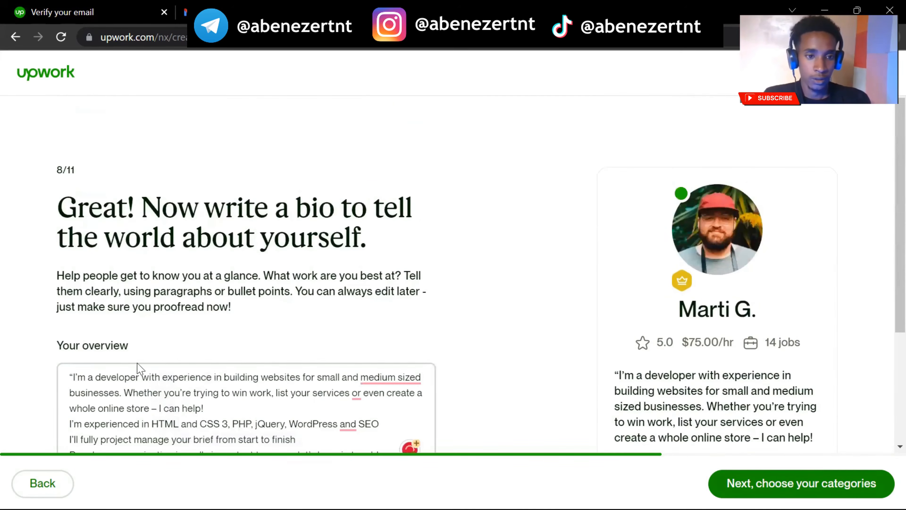
pyautogui.click(73, 378)
pyautogui.scroll(-3, 74, 378)
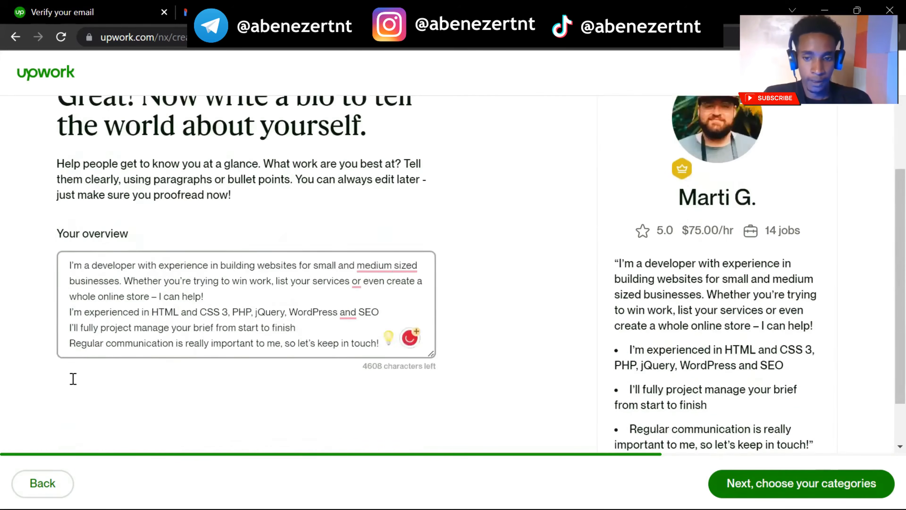
pyautogui.click(810, 484)
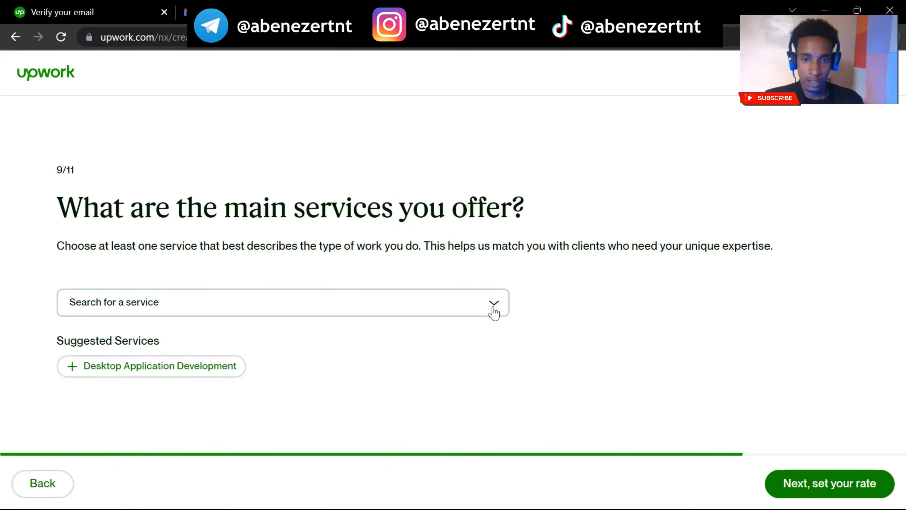
# Browse the Admin Support services in the main services list and continue to the hourly rate.
pyautogui.click(493, 308)
pyautogui.click(205, 371)
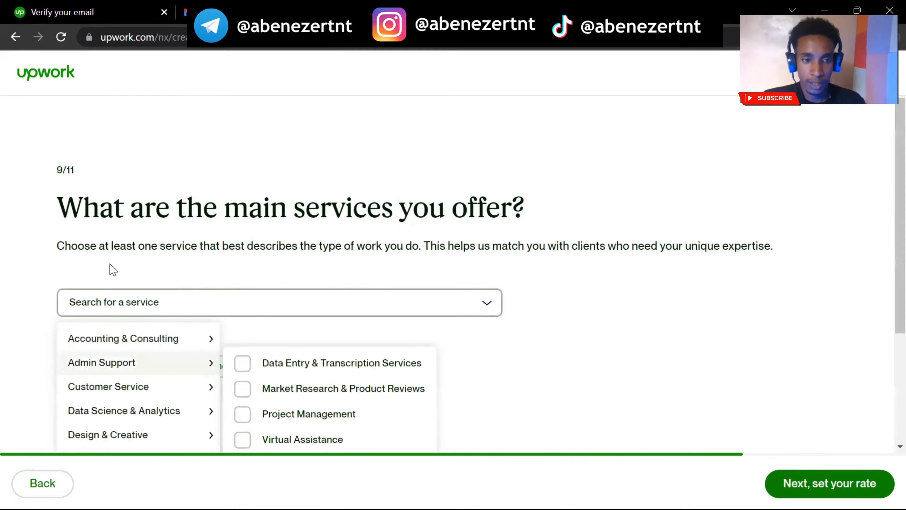
pyautogui.click(126, 305)
pyautogui.click(836, 485)
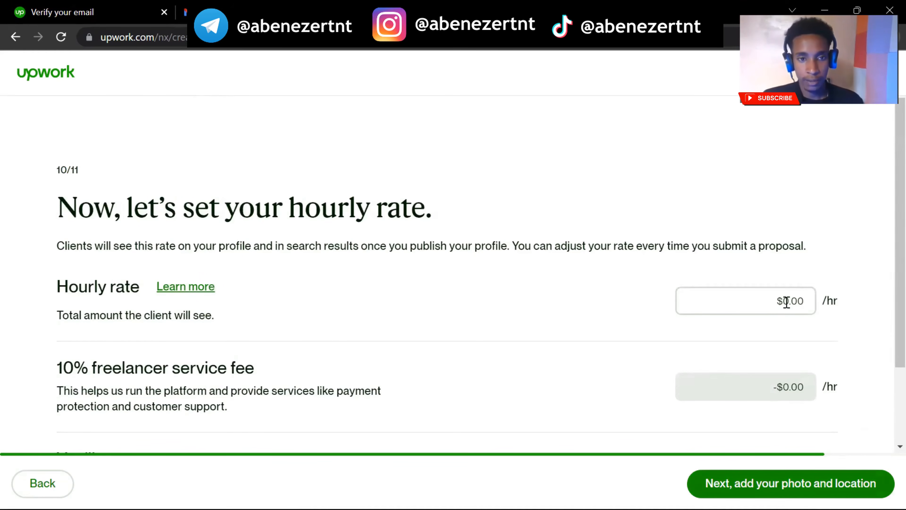
# Set the hourly rate to $3.00 and continue to the photo and location details.
pyautogui.click(795, 303)
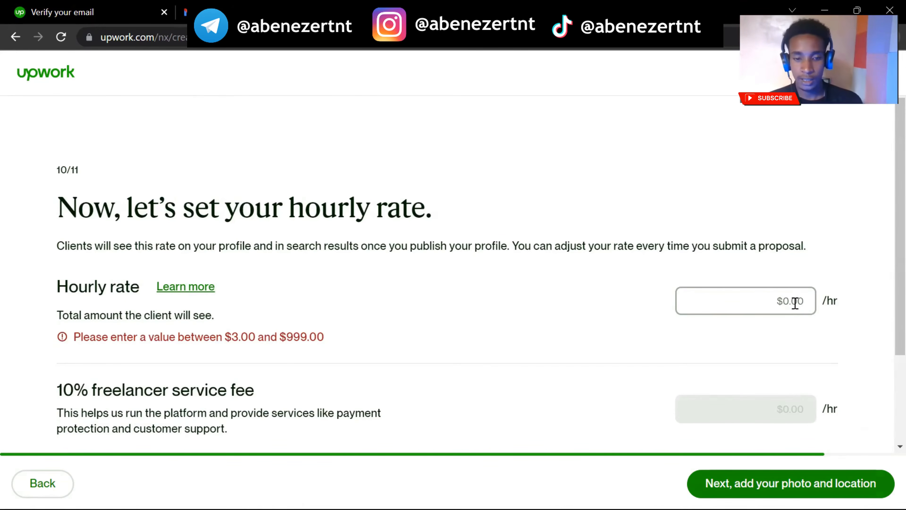
pyautogui.write('3')
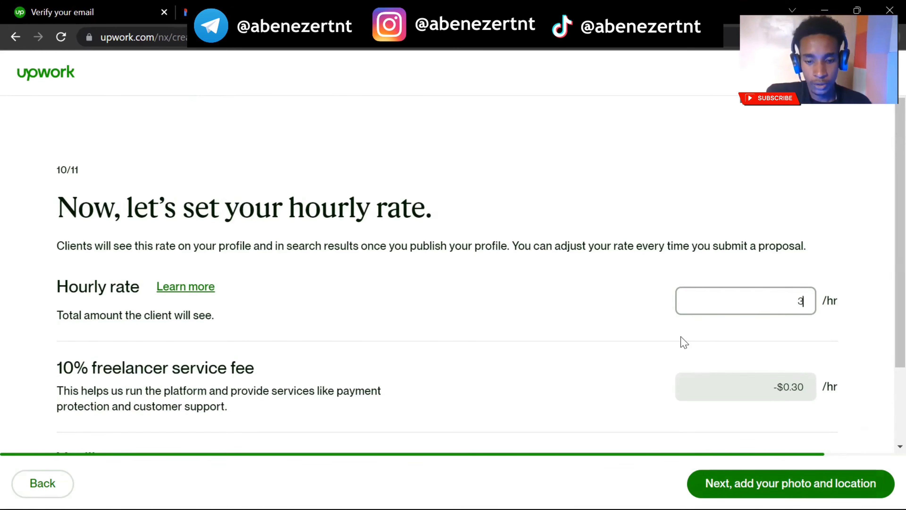
pyautogui.write('00')
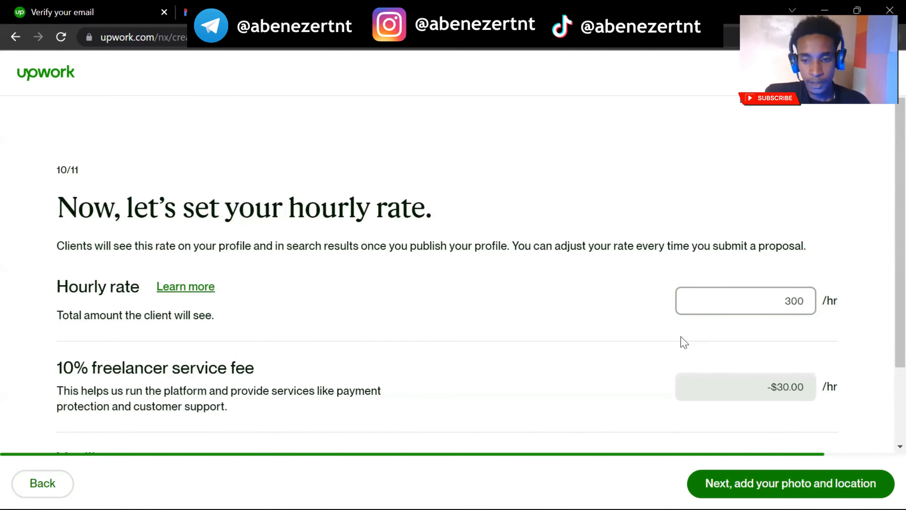
pyautogui.press('BackSpace')
pyautogui.press('BackSpace')
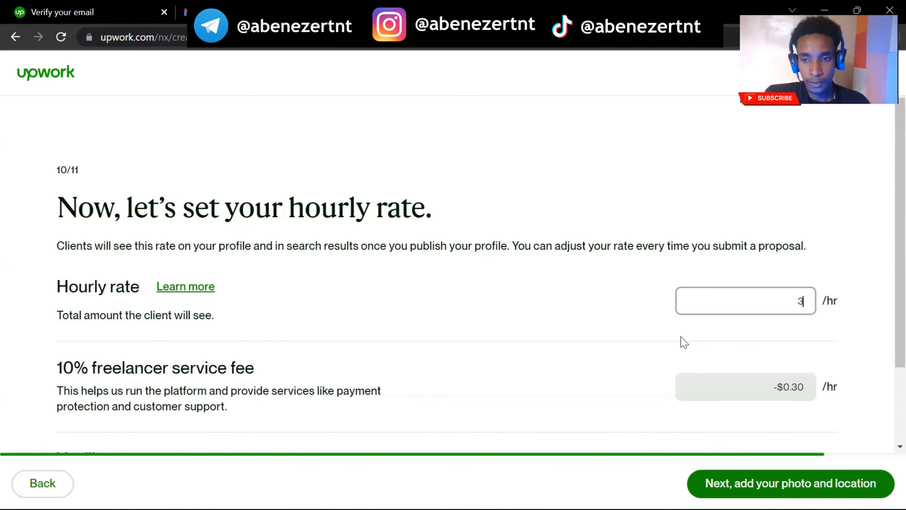
pyautogui.rightClick(498, 296)
pyautogui.rightClick(361, 262)
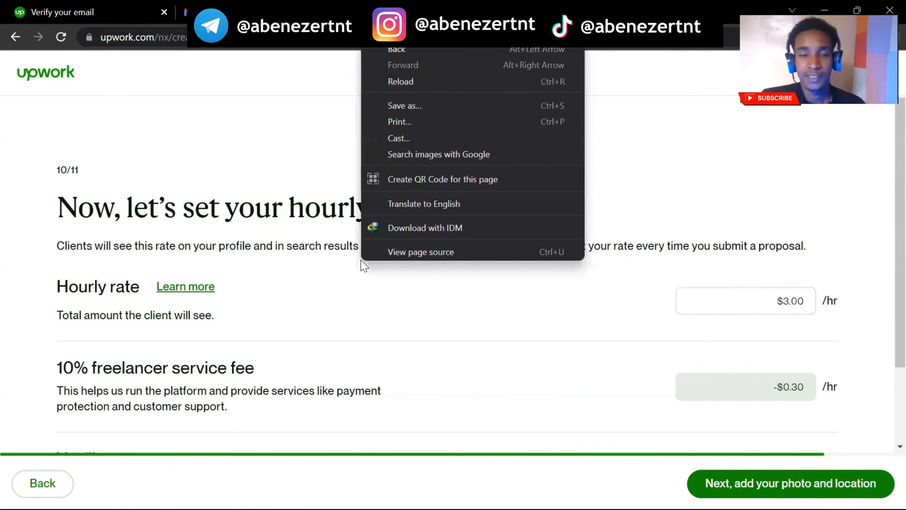
pyautogui.click(371, 311)
pyautogui.scroll(-1, 372, 307)
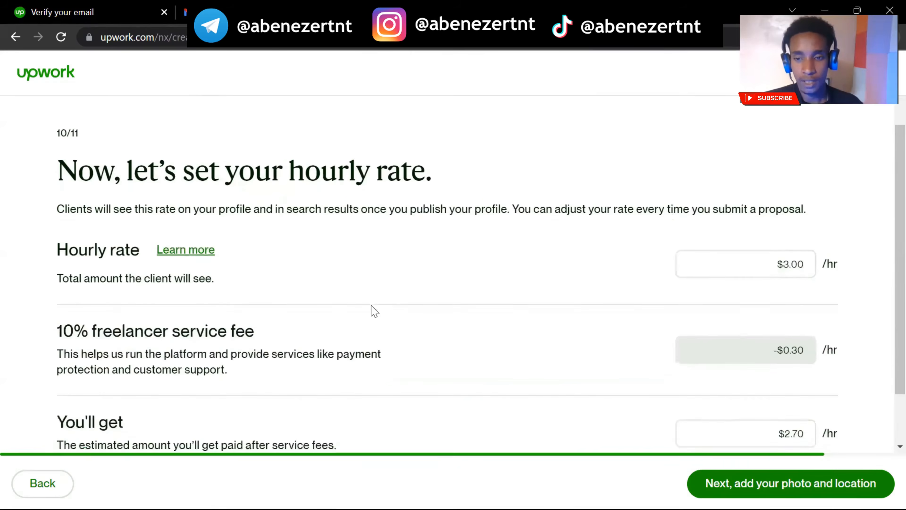
pyautogui.click(763, 480)
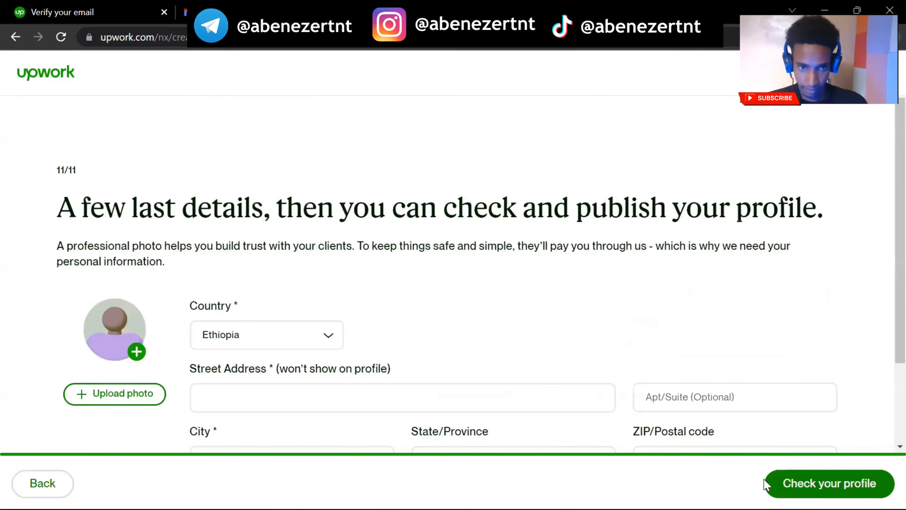
pyautogui.scroll(-1, 298, 203)
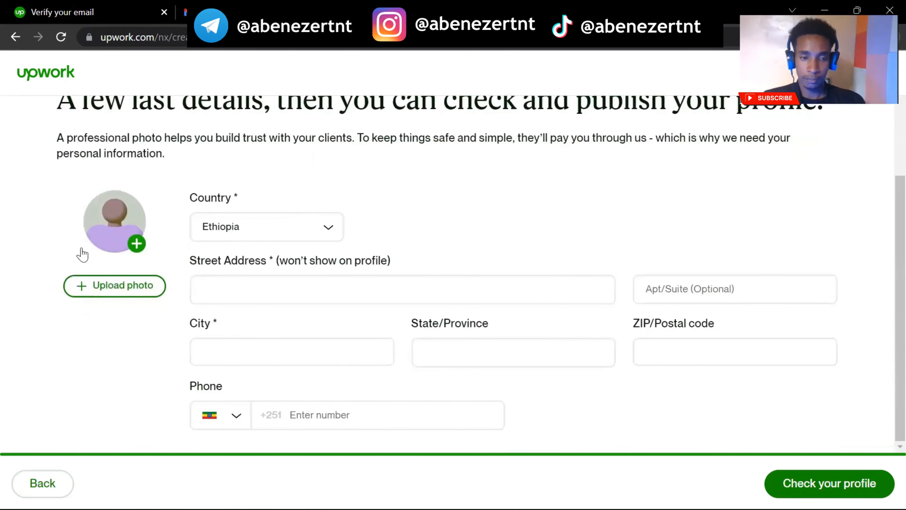
# Upload a profile photo and review the country choices, keeping Ethiopia selected.
pyautogui.scroll(1, 82, 254)
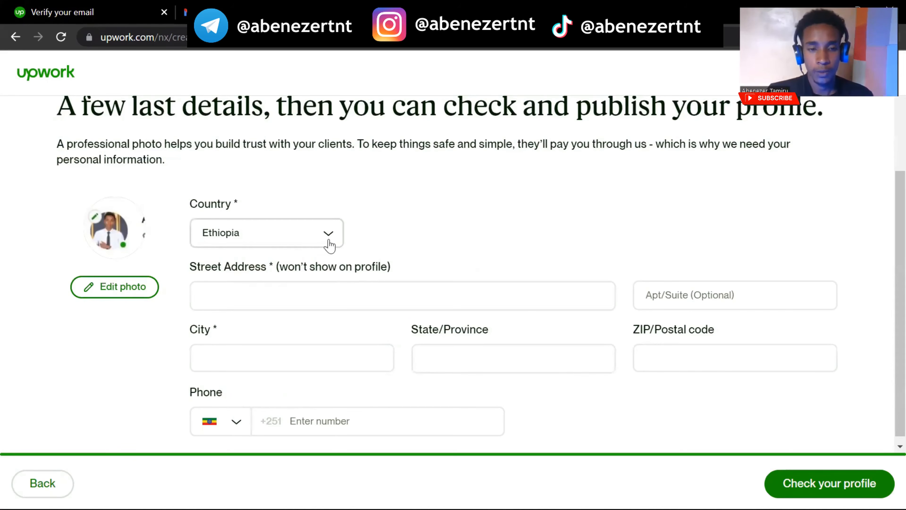
pyautogui.scroll(-1, 329, 246)
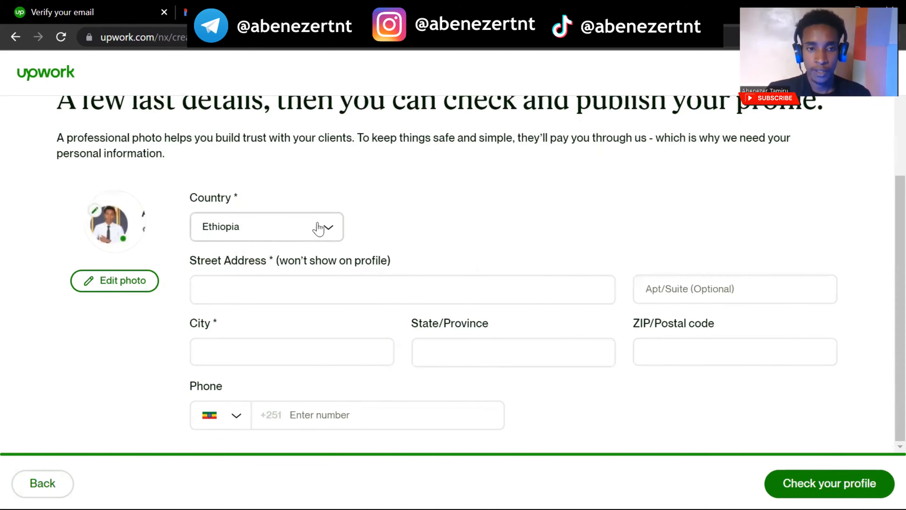
pyautogui.click(317, 233)
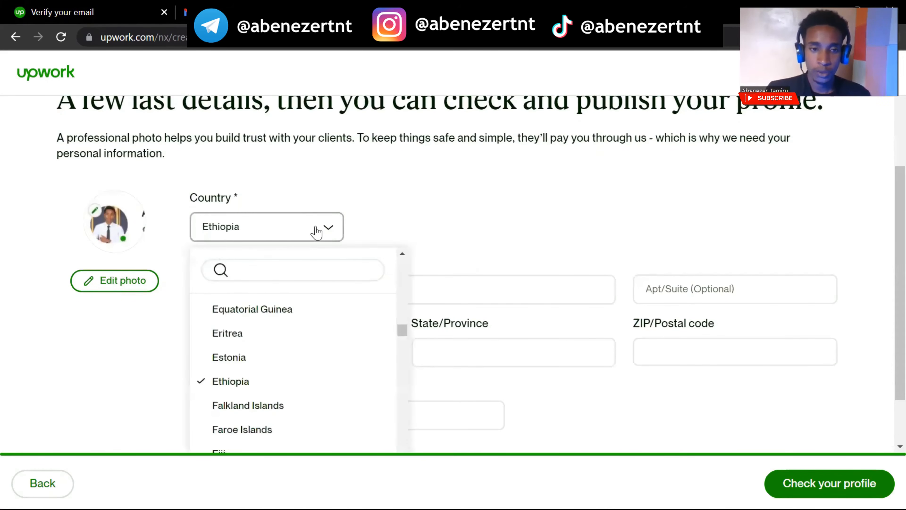
pyautogui.click(342, 219)
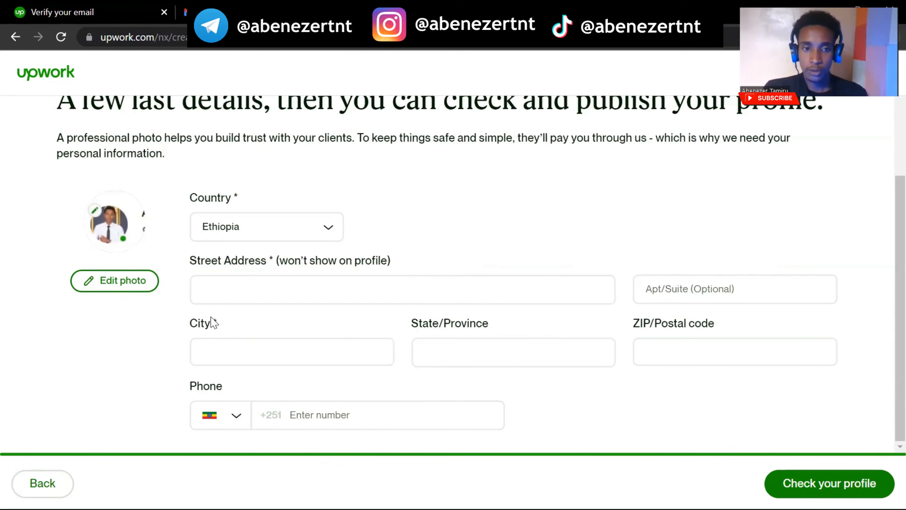
# Fill in the street address and remaining required location details, and continue to the profile preview.
pyautogui.click(250, 290)
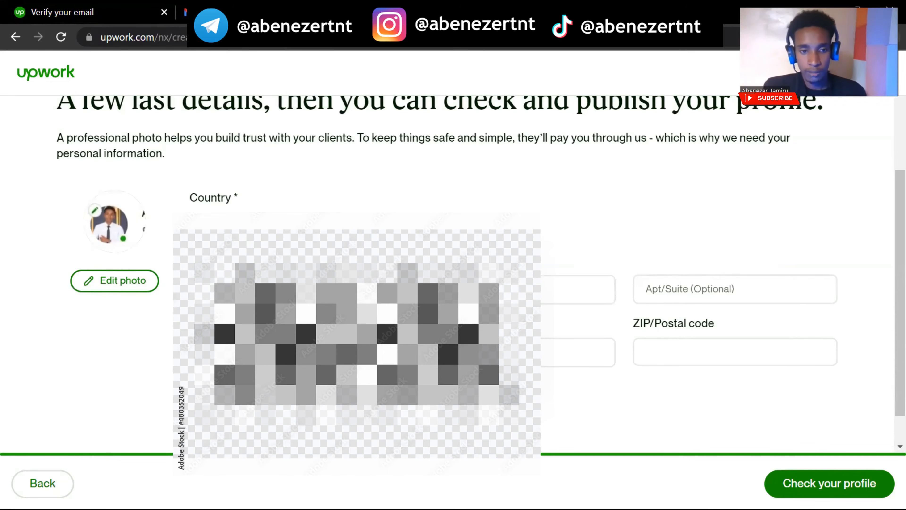
pyautogui.click(829, 483)
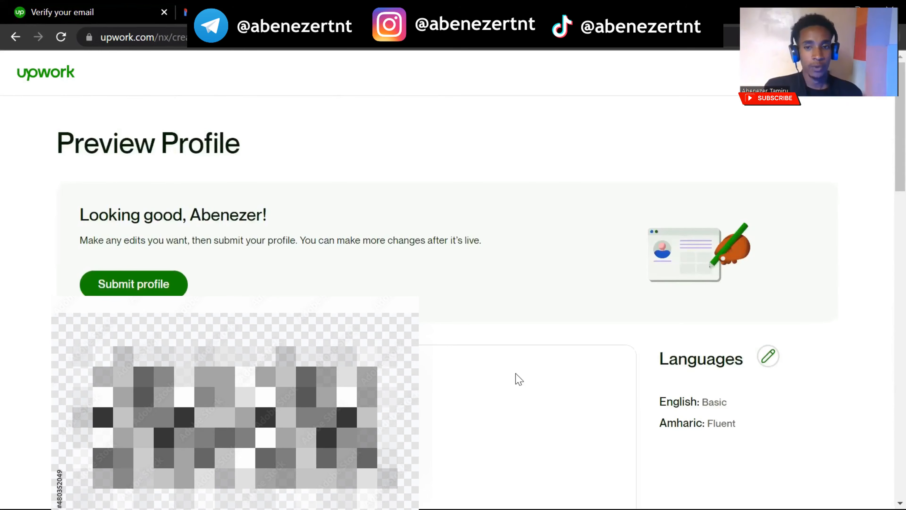